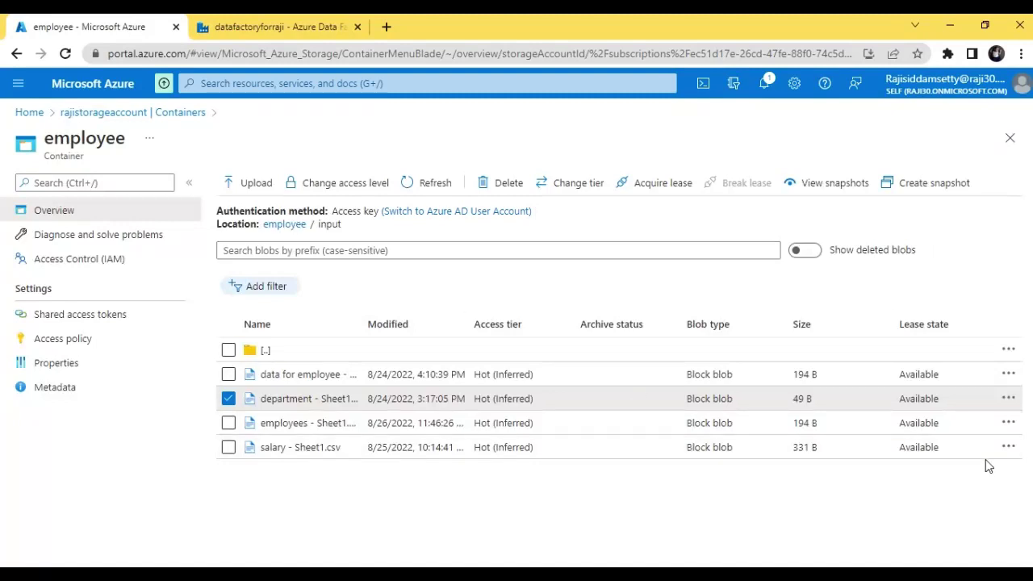
View the contents of department - Sheet1.csv in the employee container's input folder as a table preview
{"action": "left_click", "coordinate": [1009, 398]}
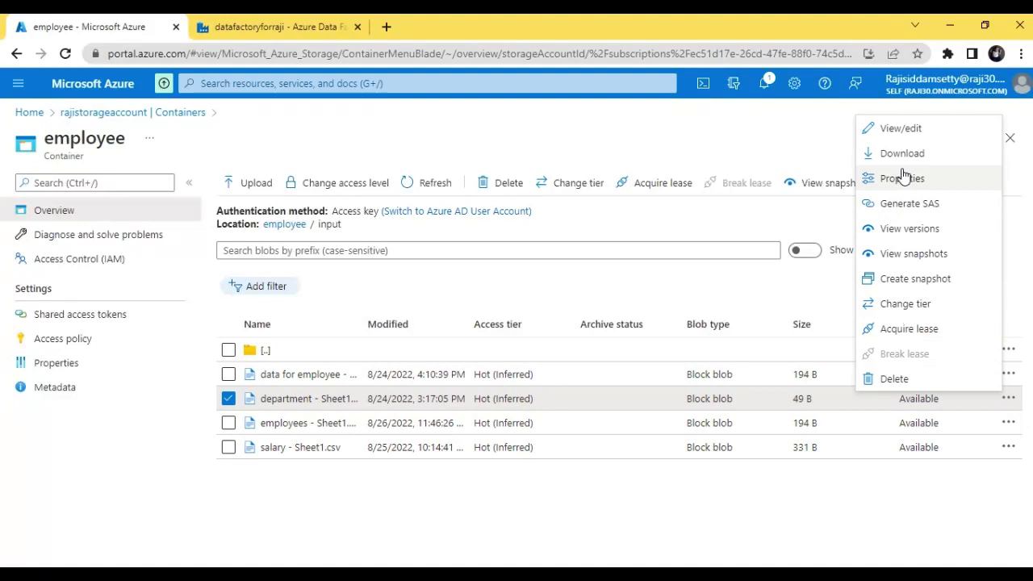
{"action": "left_click", "coordinate": [894, 128]}
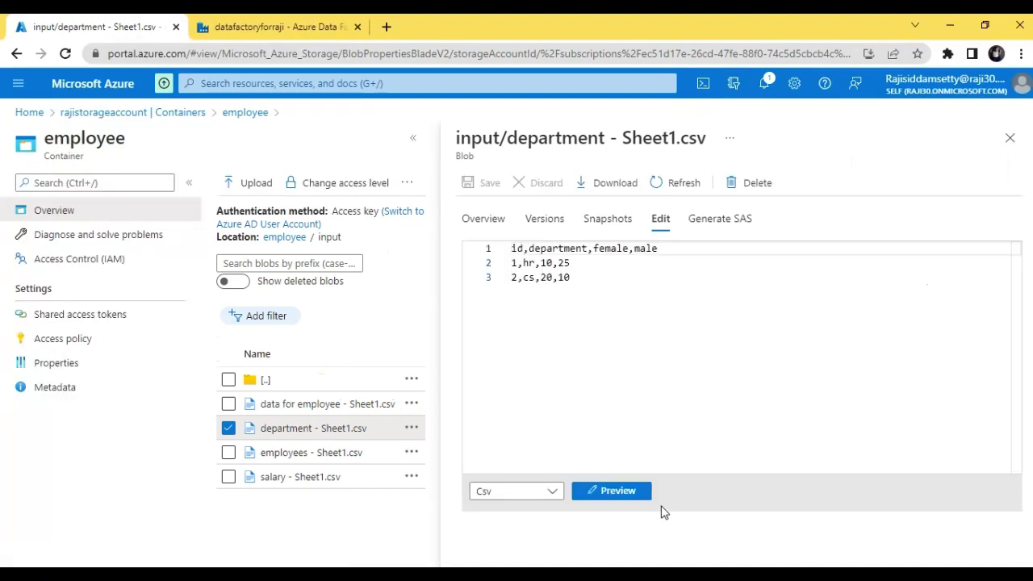
{"action": "left_click", "coordinate": [614, 492]}
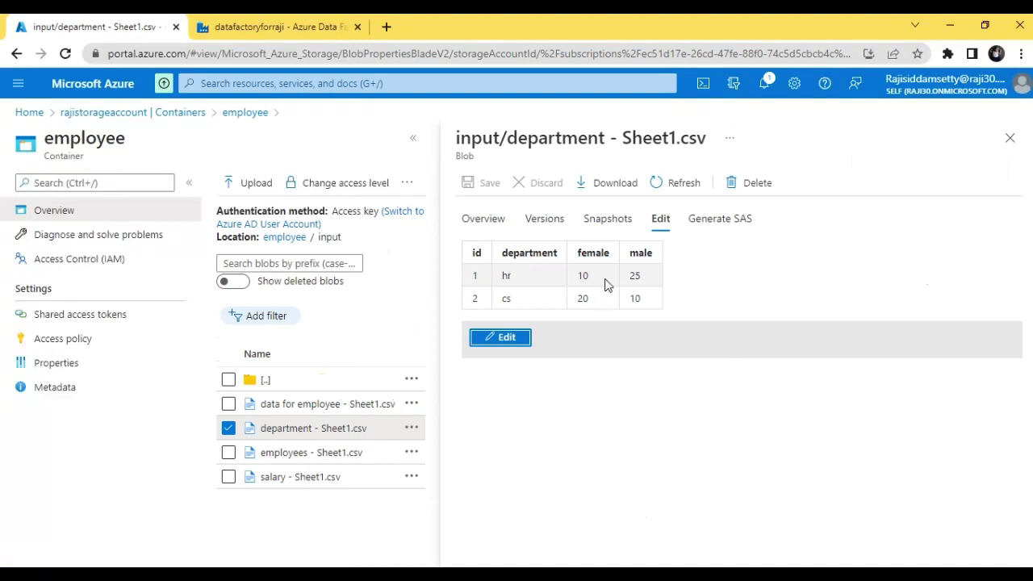
Switch to Azure Data Factory and create a new data flow
{"action": "left_click", "coordinate": [226, 21]}
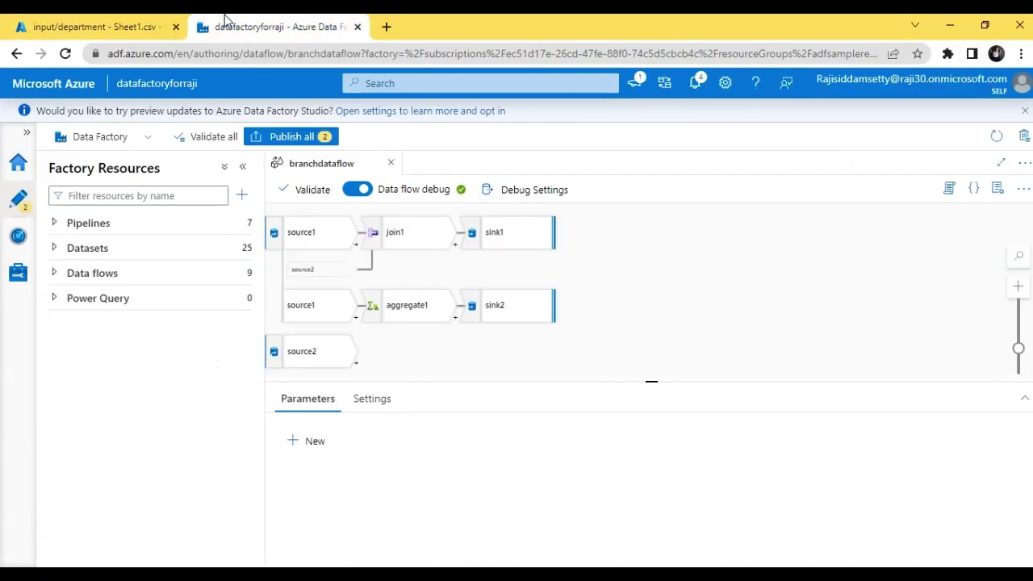
{"action": "left_click", "coordinate": [247, 276]}
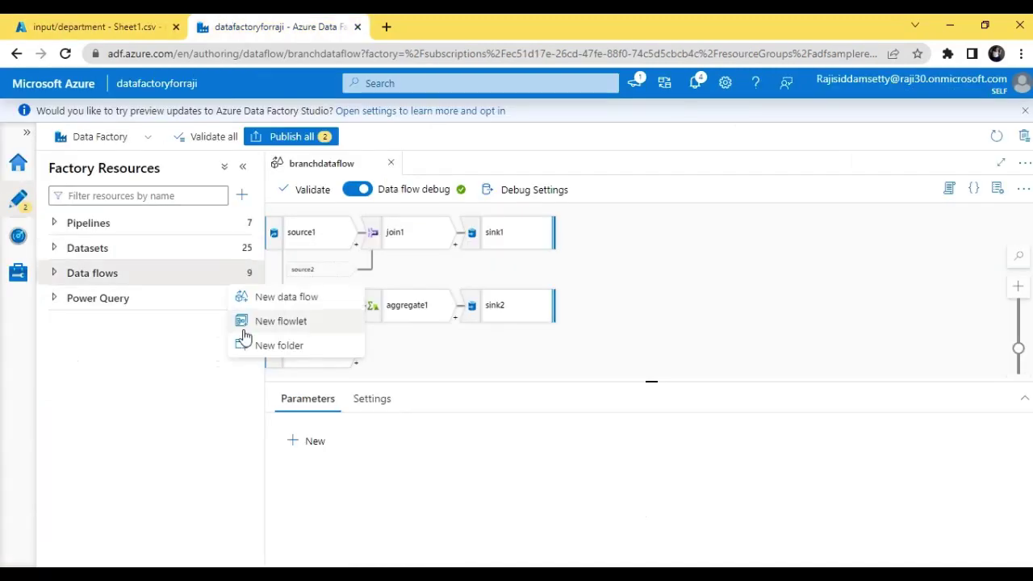
{"action": "left_click", "coordinate": [274, 299]}
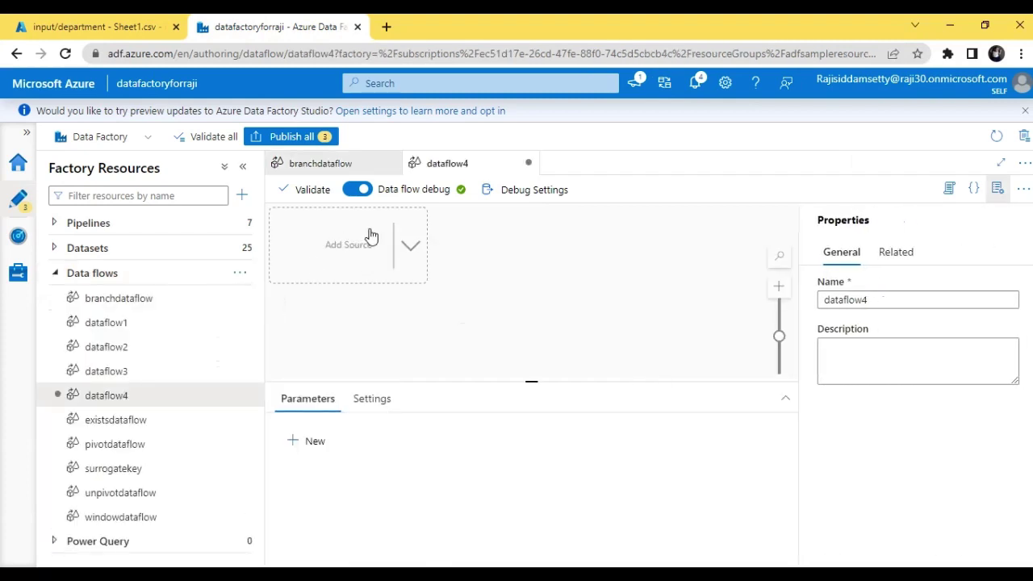
Add a source to the data flow and start a new Azure Blob Storage dataset for it in DelimitedText format
{"action": "left_click", "coordinate": [370, 235]}
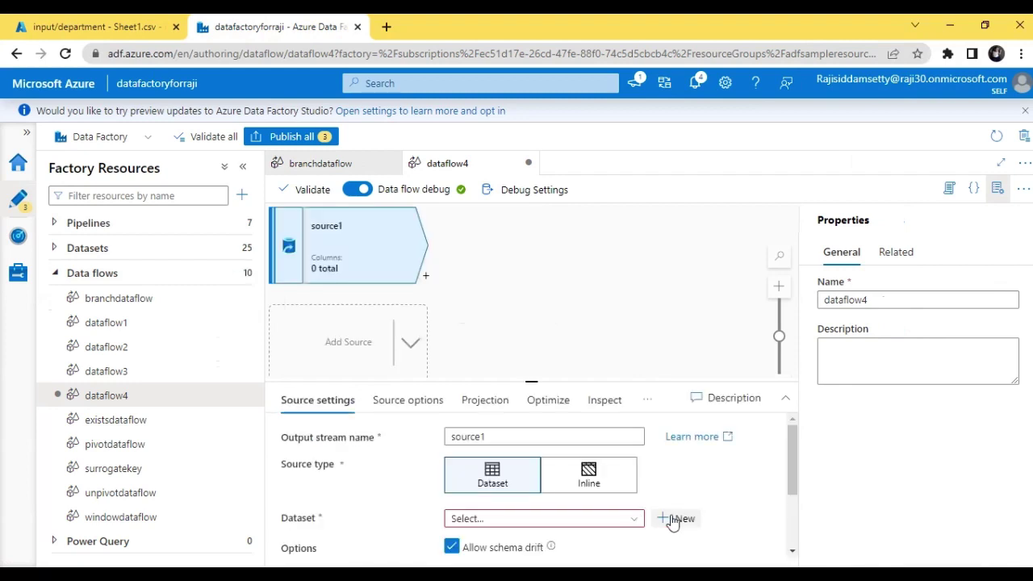
{"action": "left_click", "coordinate": [673, 518]}
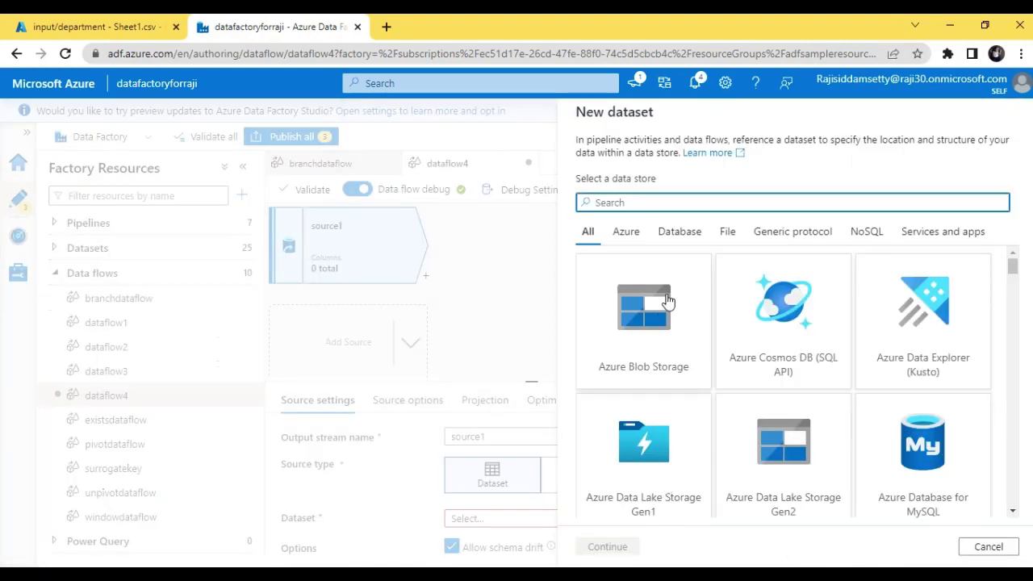
{"action": "left_click", "coordinate": [664, 311]}
{"action": "left_click", "coordinate": [605, 548]}
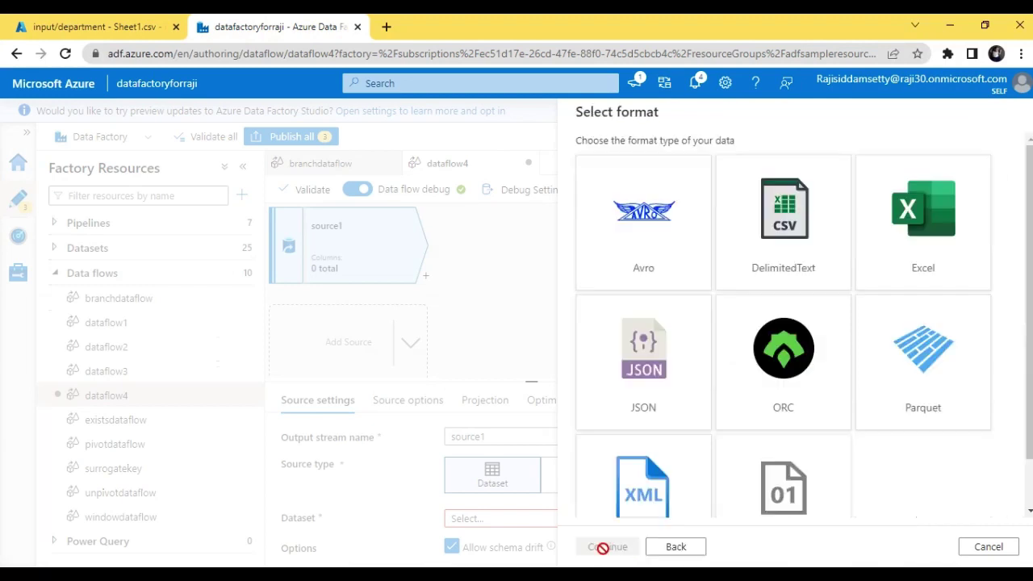
{"action": "left_click", "coordinate": [779, 220]}
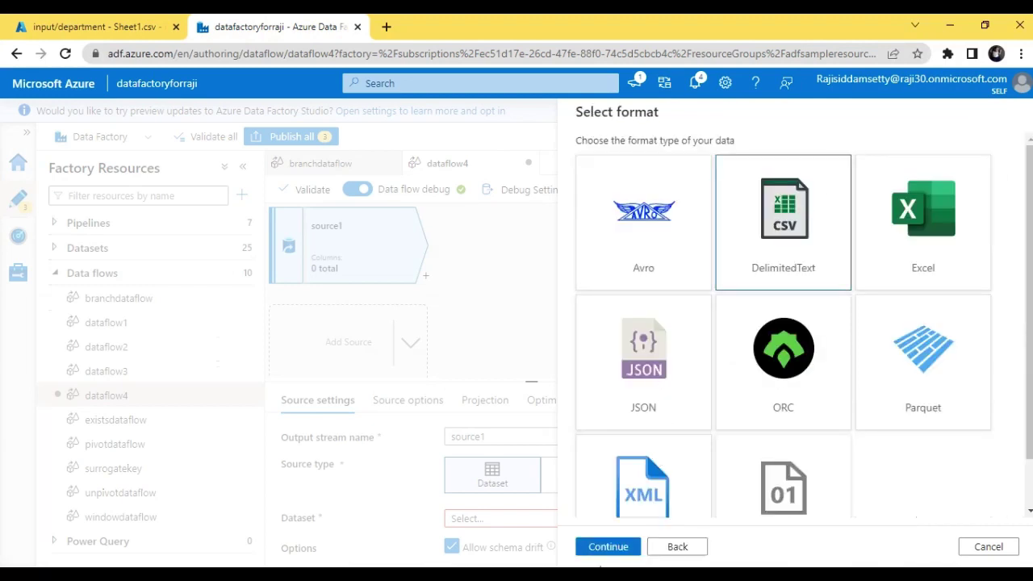
{"action": "left_click", "coordinate": [605, 548]}
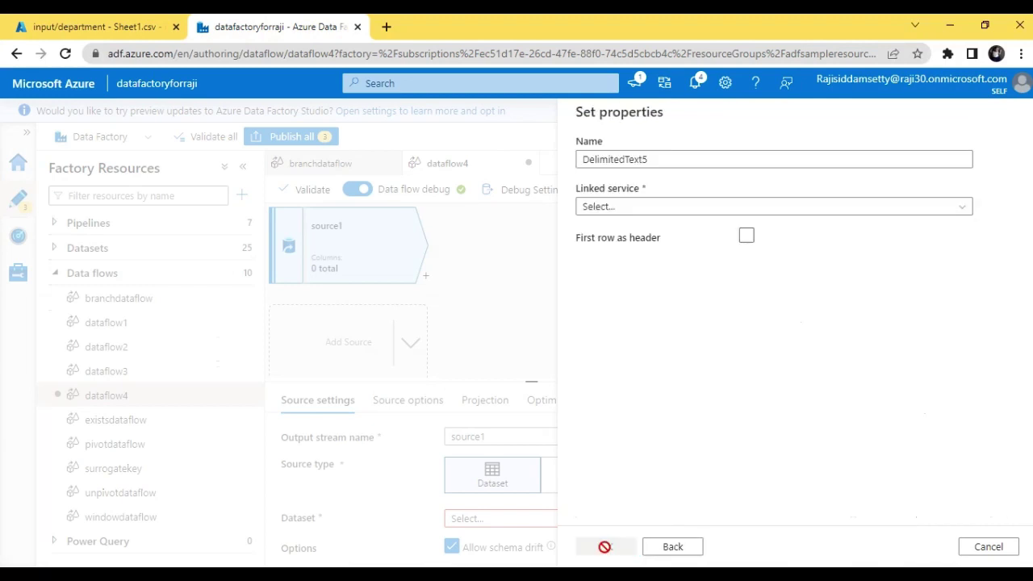
Name the dataset depinput, treat the first row as header, and use samplelinkedservice as its linked service
{"action": "left_click", "coordinate": [662, 162]}
{"action": "left_click_drag", "start_coordinate": [662, 162], "coordinate": [561, 193]}
{"action": "type", "text": "de"}
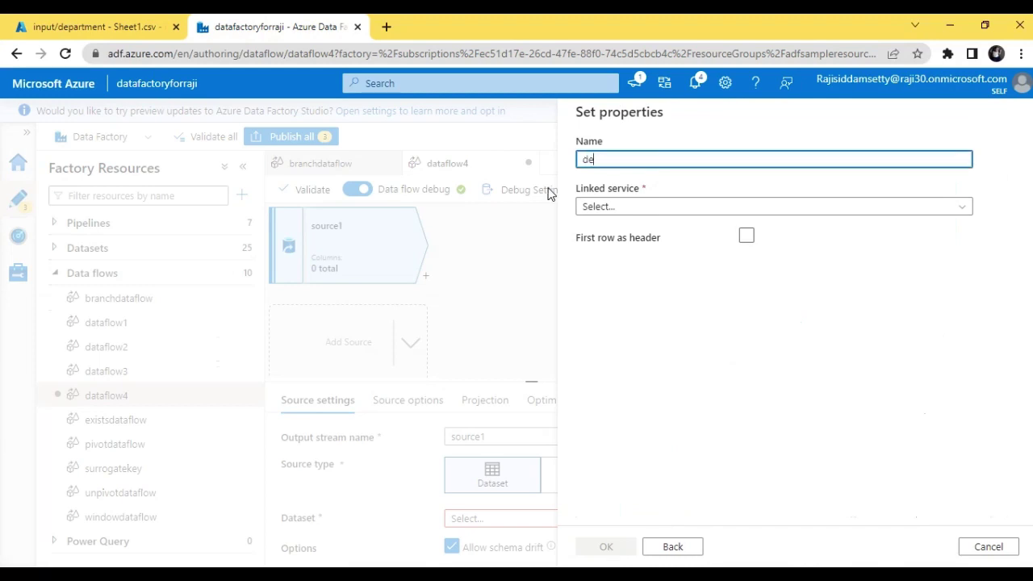
{"action": "type", "text": "pinput"}
{"action": "left_click", "coordinate": [746, 235]}
{"action": "left_click", "coordinate": [724, 211]}
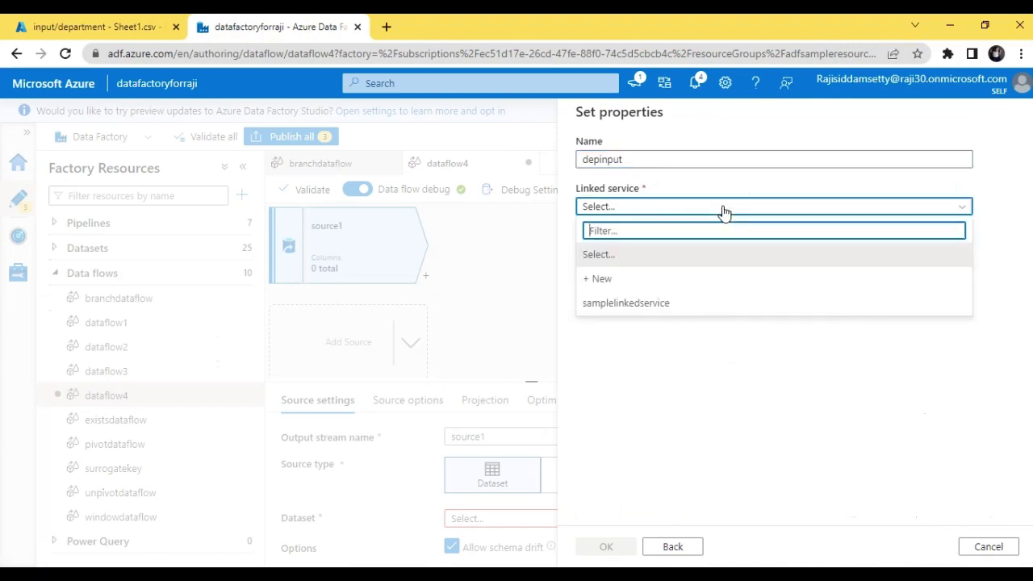
{"action": "left_click", "coordinate": [701, 304]}
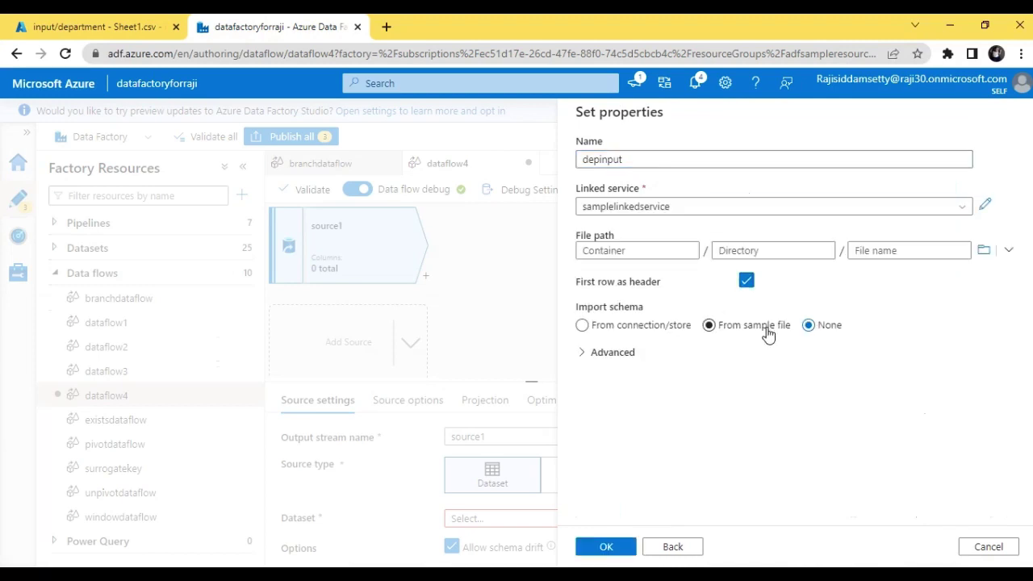
Set the dataset's file path to employee/input/department - Sheet1.csv and create the dataset
{"action": "left_click", "coordinate": [984, 250]}
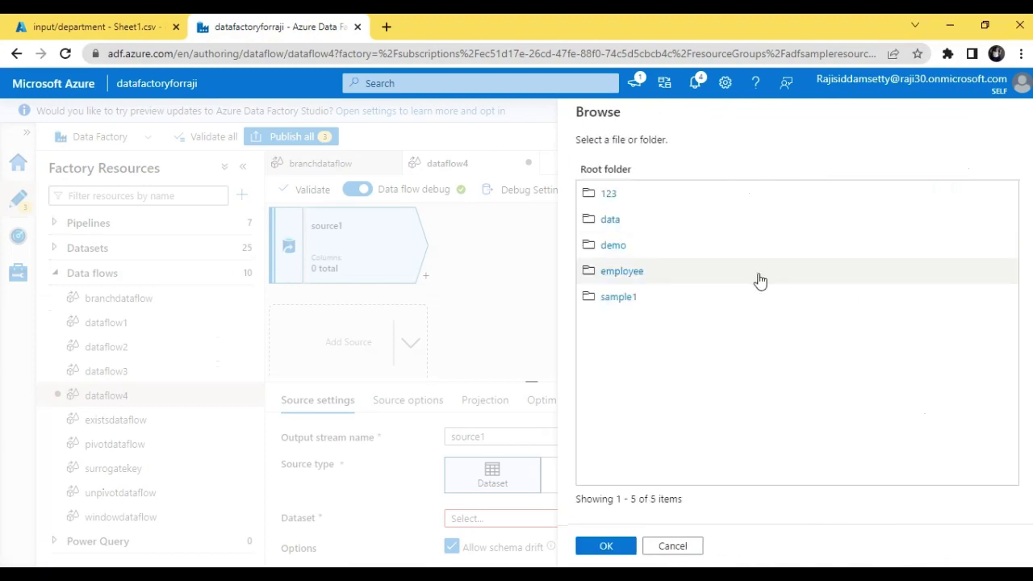
{"action": "left_click", "coordinate": [619, 274]}
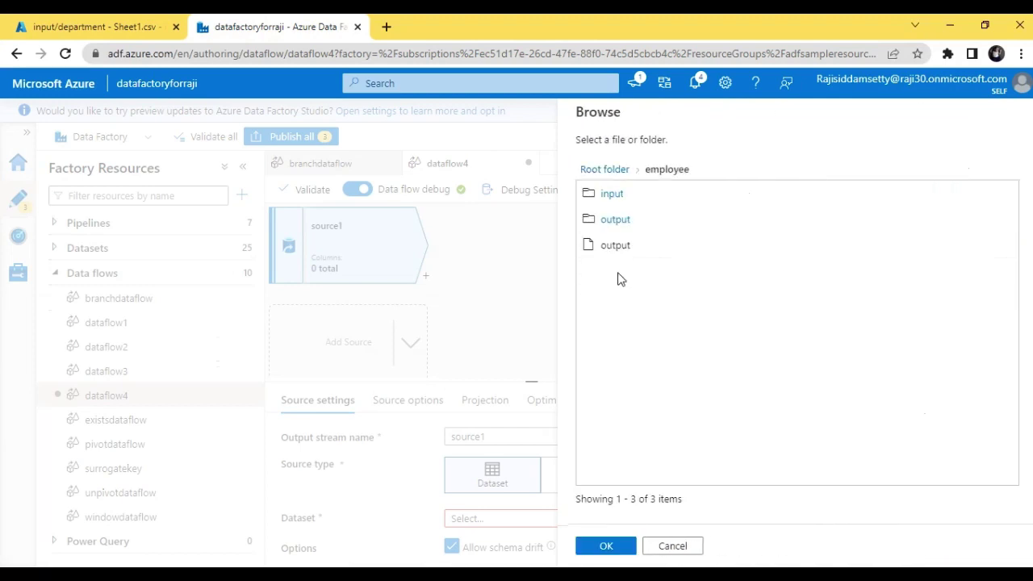
{"action": "left_click", "coordinate": [611, 194]}
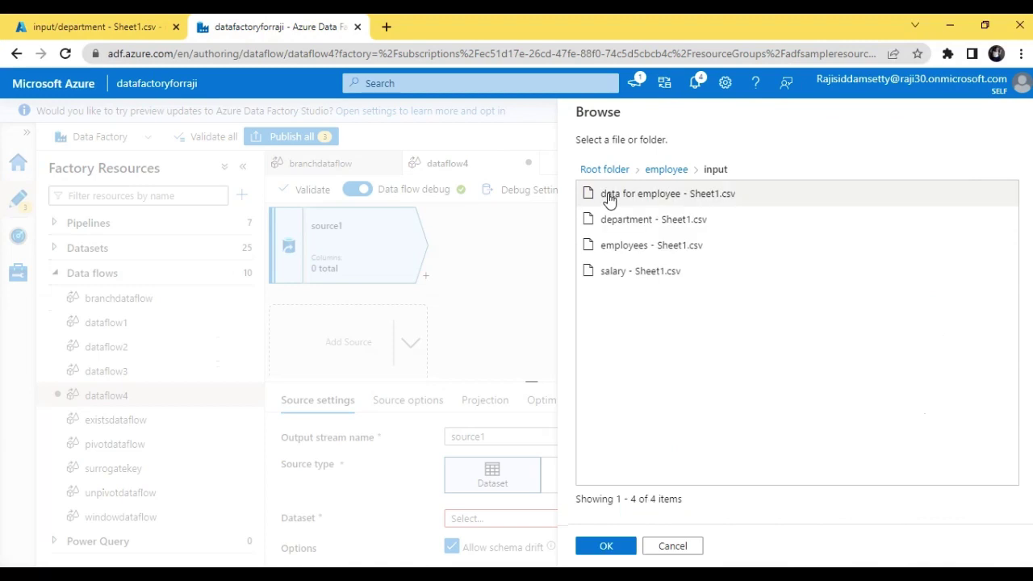
{"action": "left_click", "coordinate": [646, 233]}
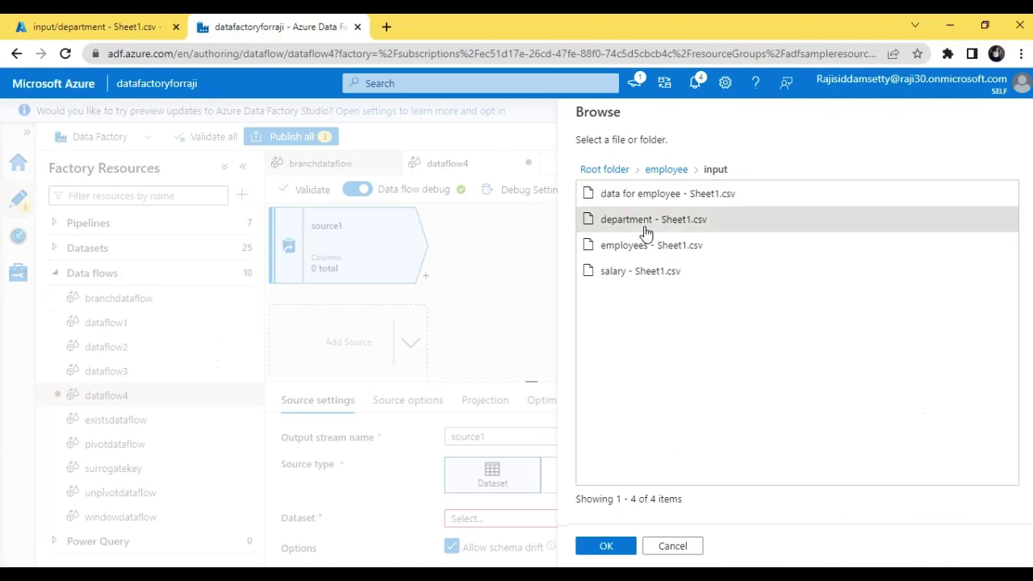
{"action": "left_click", "coordinate": [607, 547]}
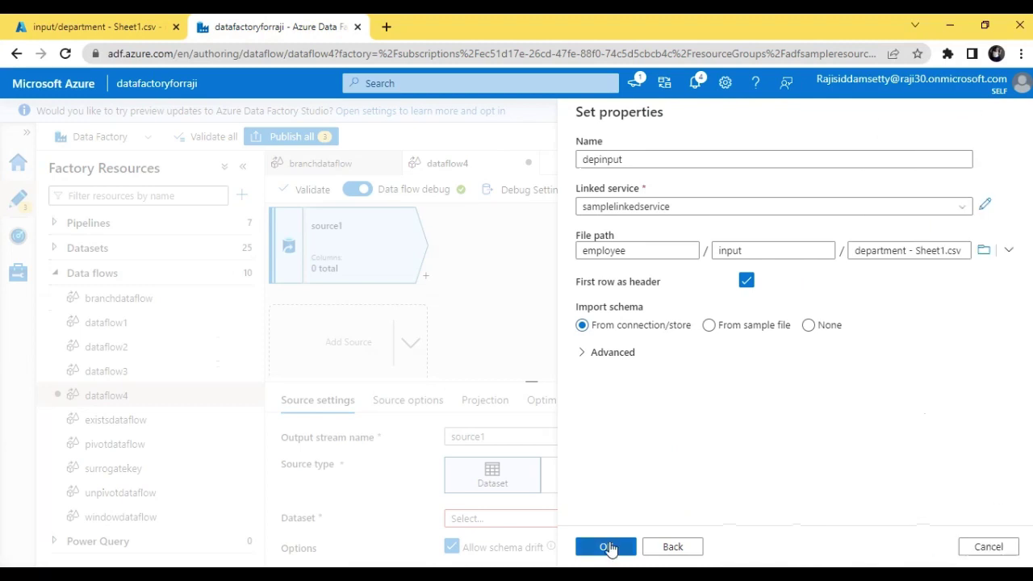
{"action": "left_click", "coordinate": [609, 547]}
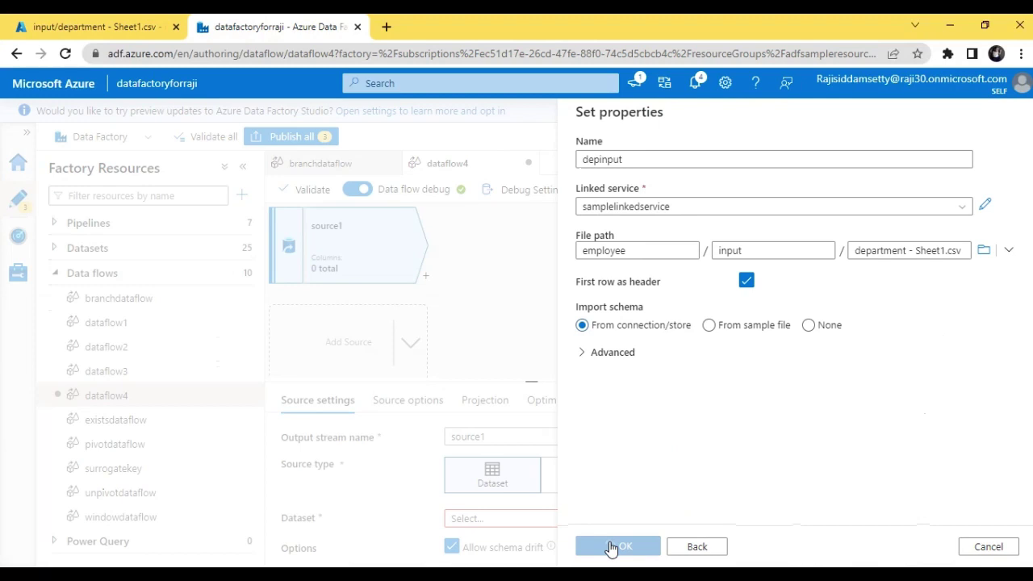
{"action": "left_click", "coordinate": [611, 548]}
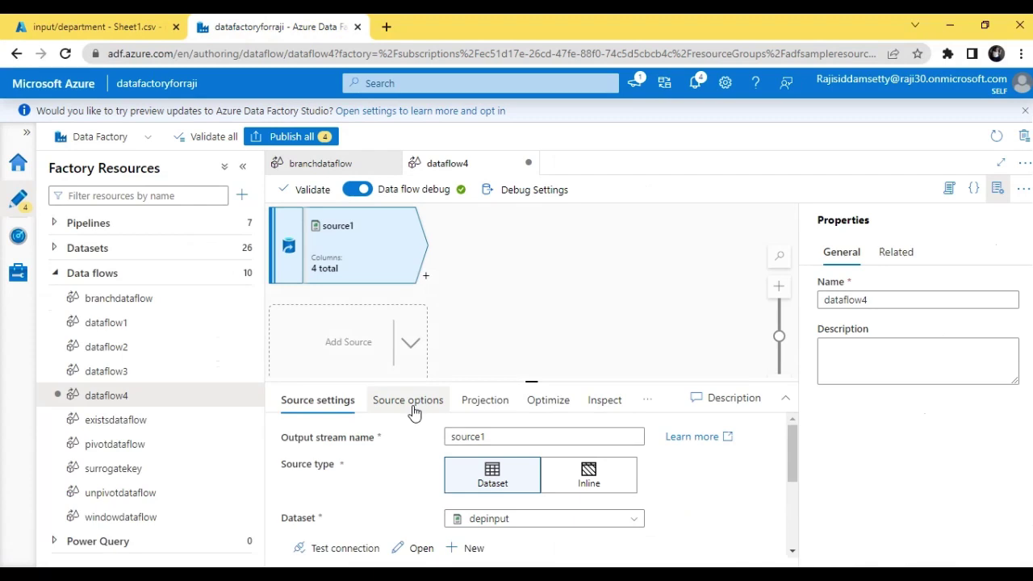
Load the data preview of source1 and enlarge the preview area to examine all rows and columns
{"action": "left_click", "coordinate": [647, 404]}
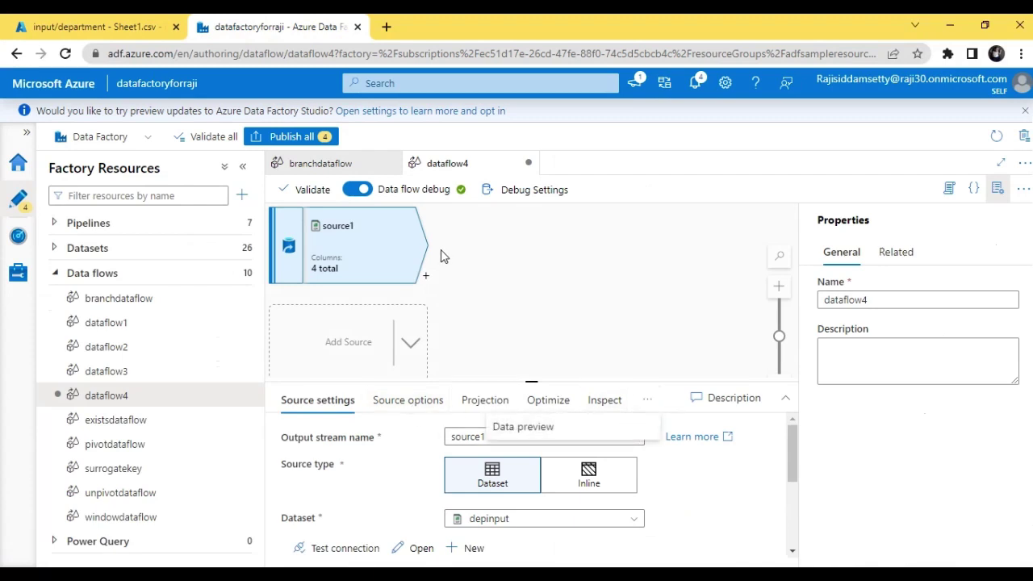
{"action": "left_click", "coordinate": [532, 433]}
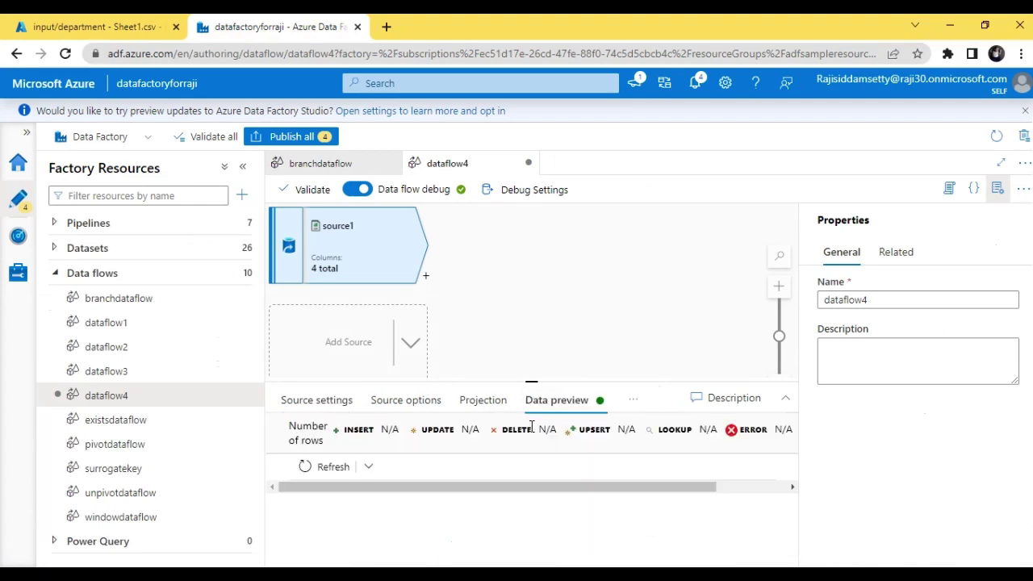
{"action": "left_click", "coordinate": [322, 467]}
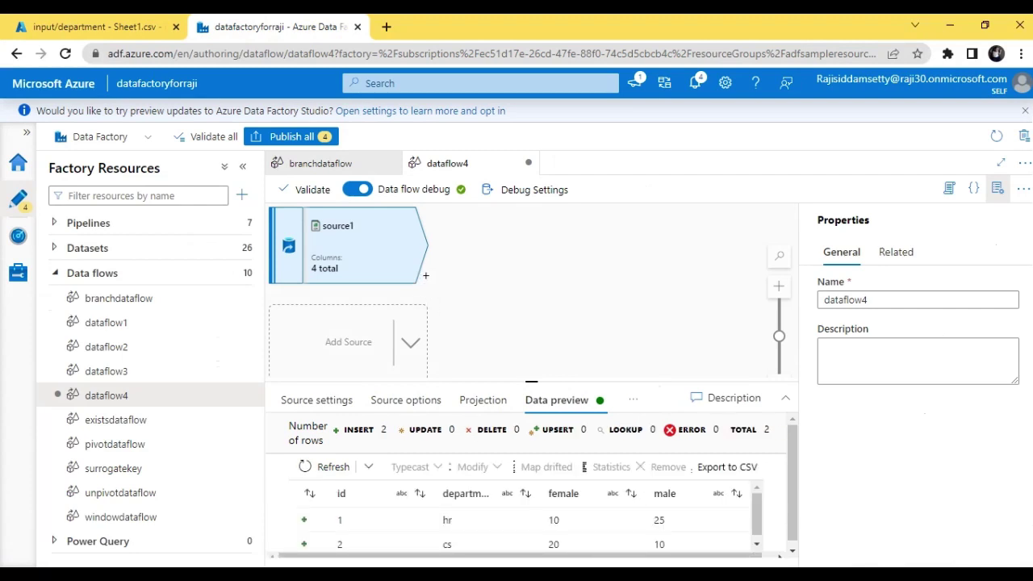
{"action": "left_click_drag", "start_coordinate": [586, 559], "coordinate": [619, 557]}
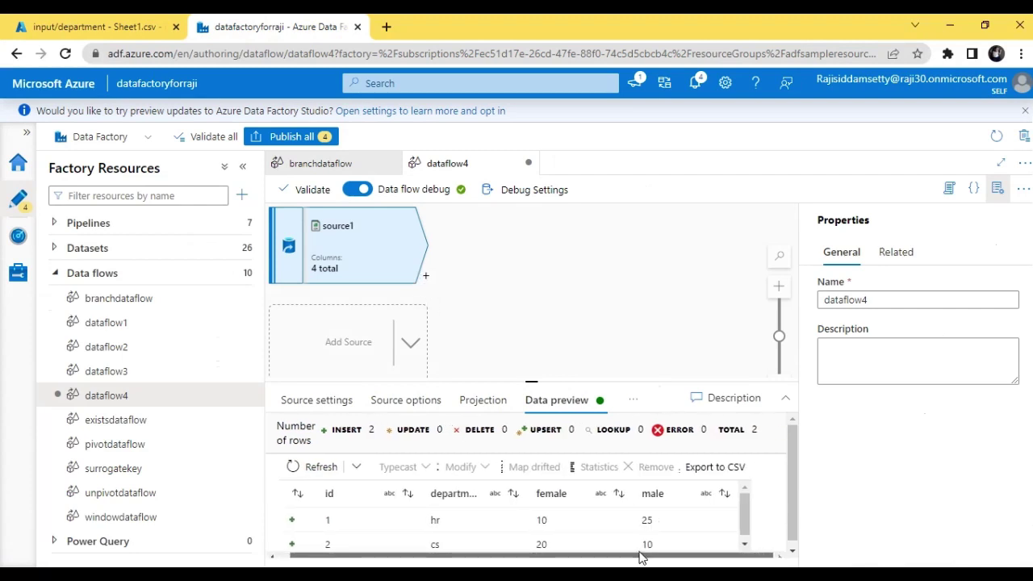
{"action": "left_click_drag", "start_coordinate": [668, 383], "coordinate": [663, 329]}
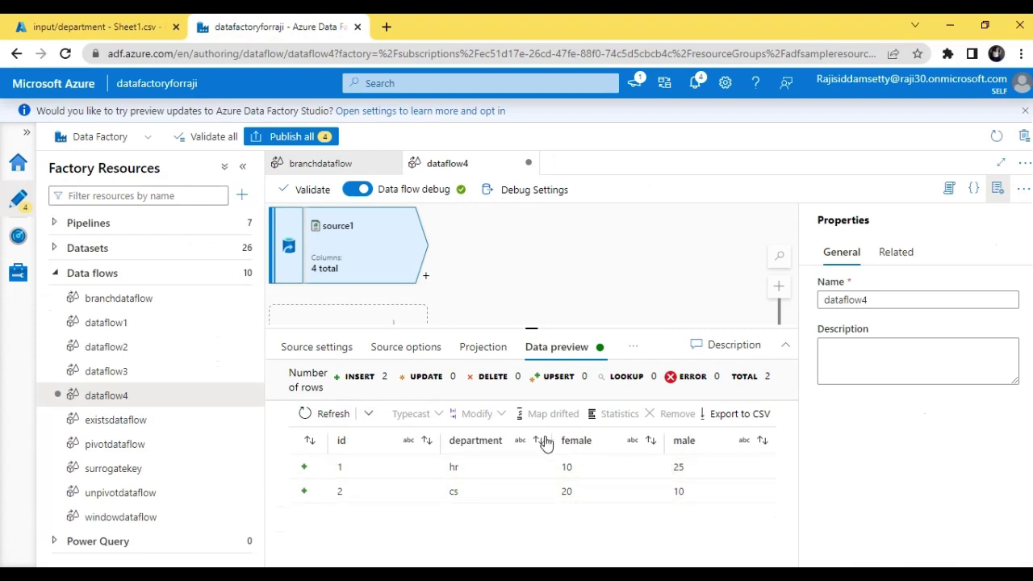
Detect the data types of source1's columns in its projection
{"action": "left_click", "coordinate": [331, 353]}
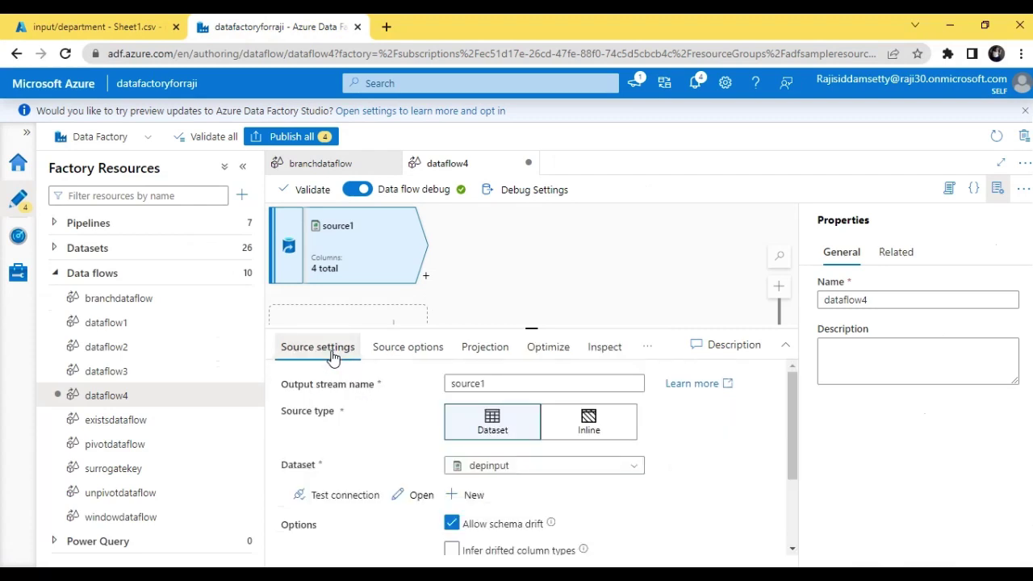
{"action": "left_click", "coordinate": [406, 351]}
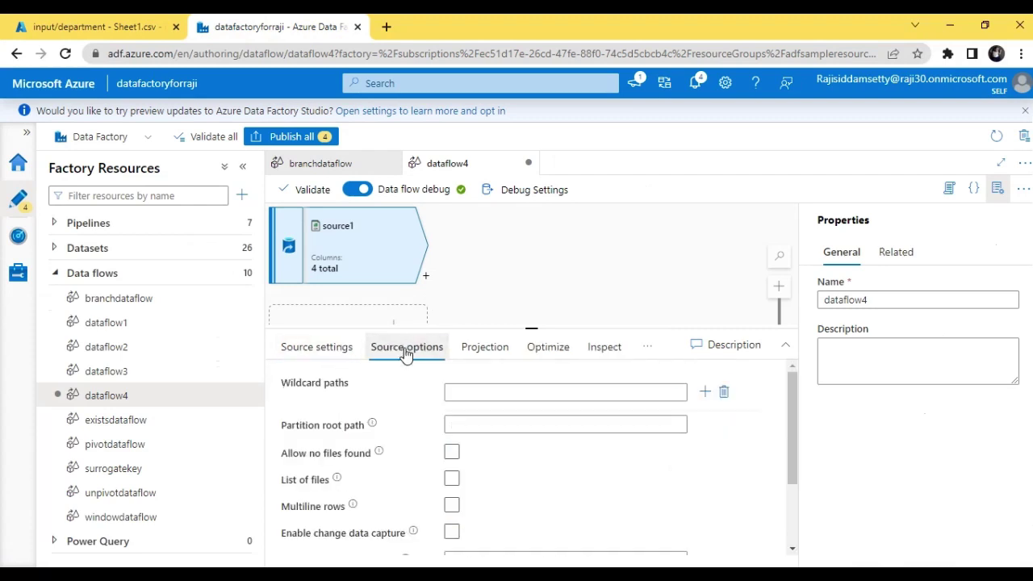
{"action": "left_click", "coordinate": [501, 353]}
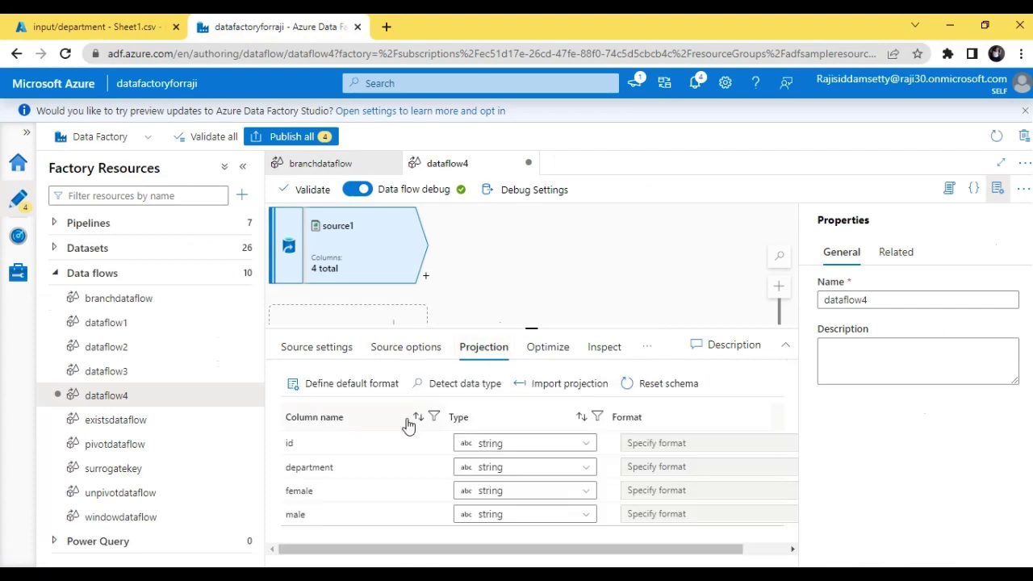
{"action": "left_click", "coordinate": [486, 388]}
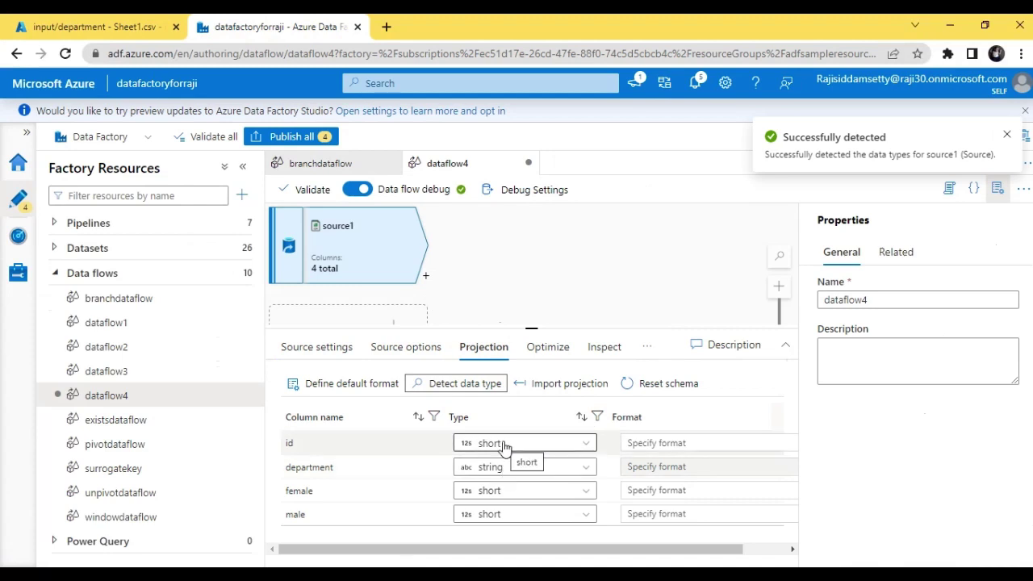
Open the default format settings for source1's projection and review the date format choices
{"action": "left_click", "coordinate": [351, 385]}
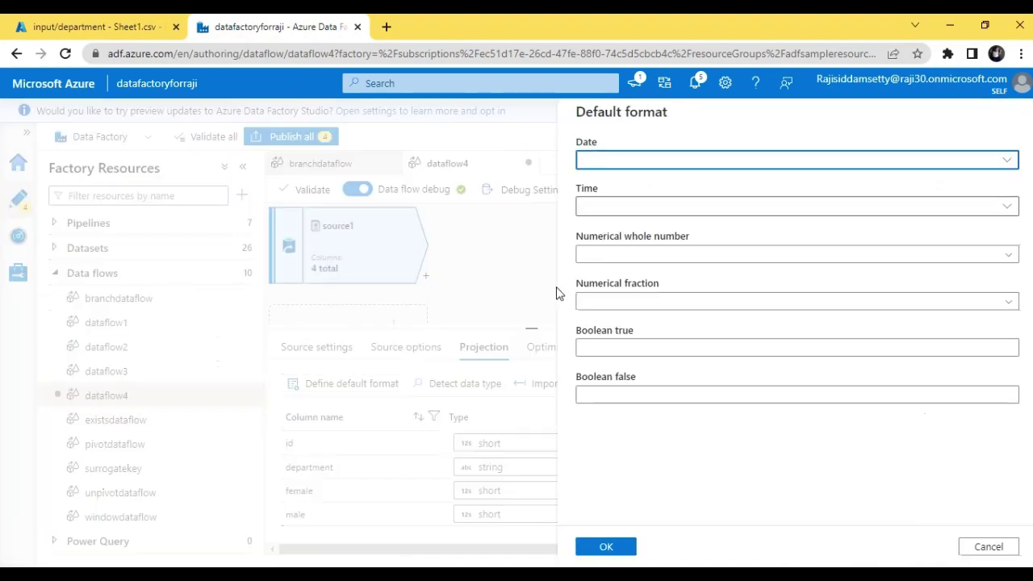
{"action": "left_click", "coordinate": [1006, 161]}
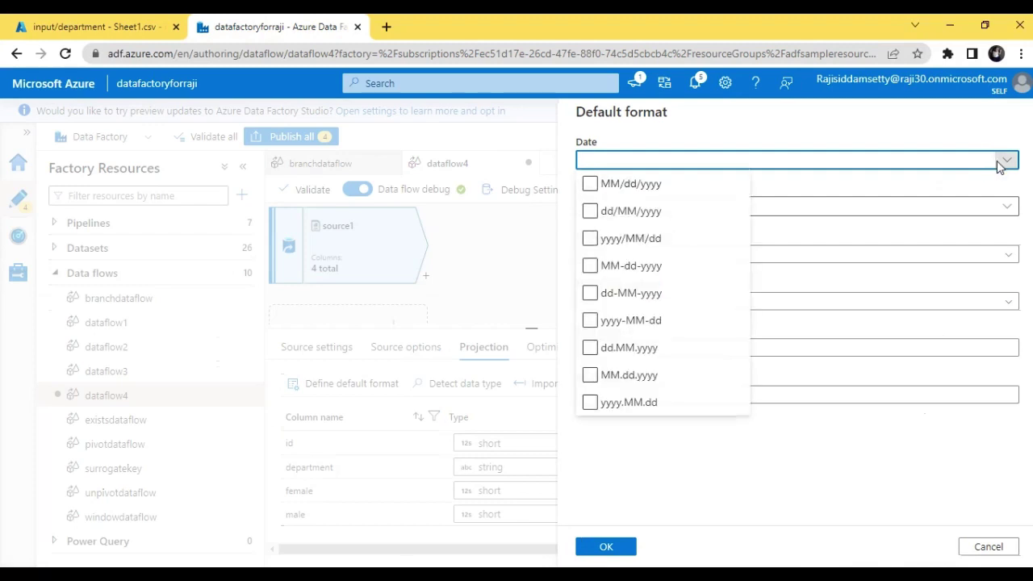
{"action": "left_click", "coordinate": [395, 394]}
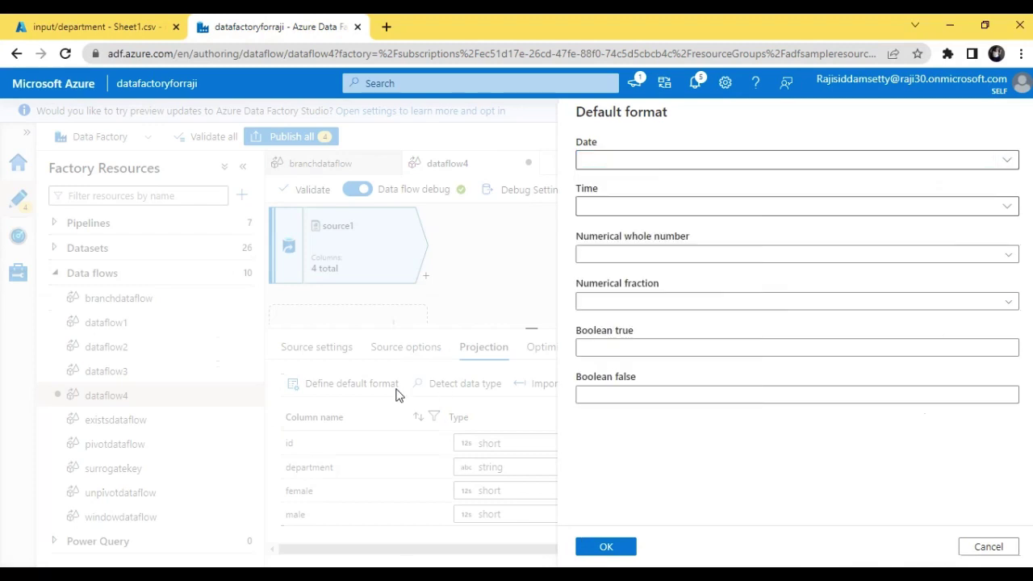
{"action": "left_click", "coordinate": [998, 551]}
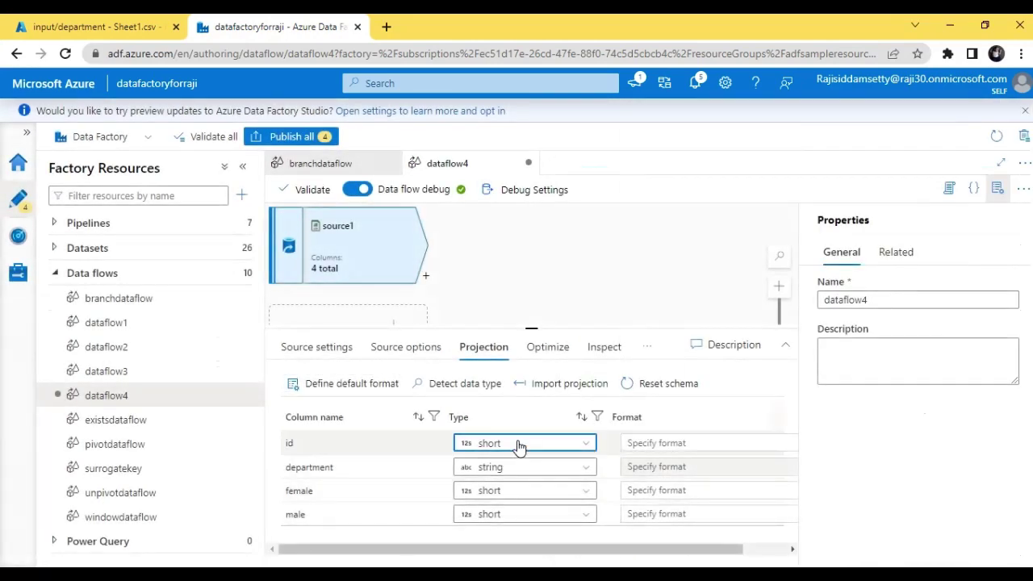
{"action": "left_click", "coordinate": [519, 444]}
{"action": "left_click", "coordinate": [315, 385]}
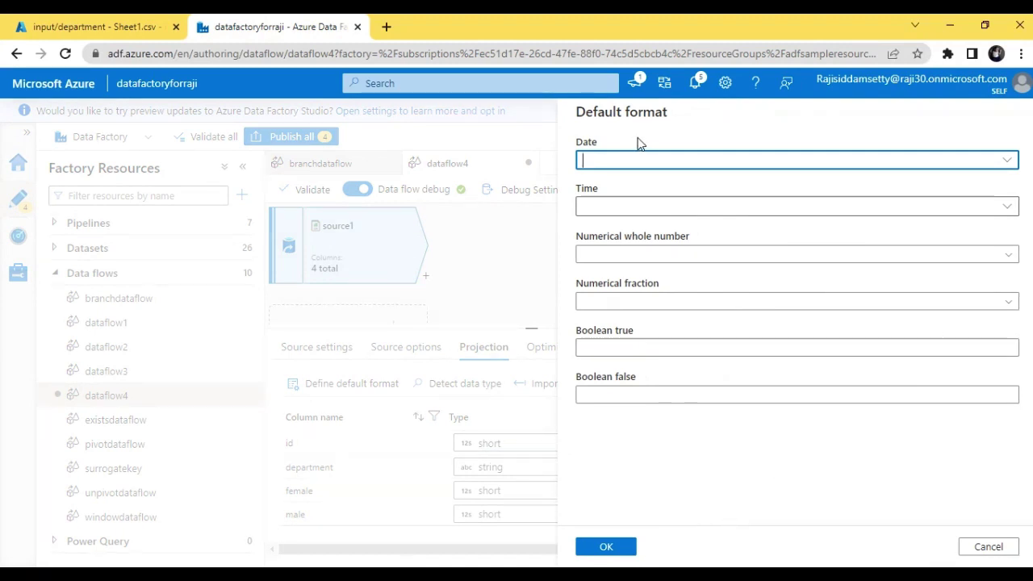
Try dd/MM/yyyy as the default date format, and clear the selection again
{"action": "left_click", "coordinate": [514, 238]}
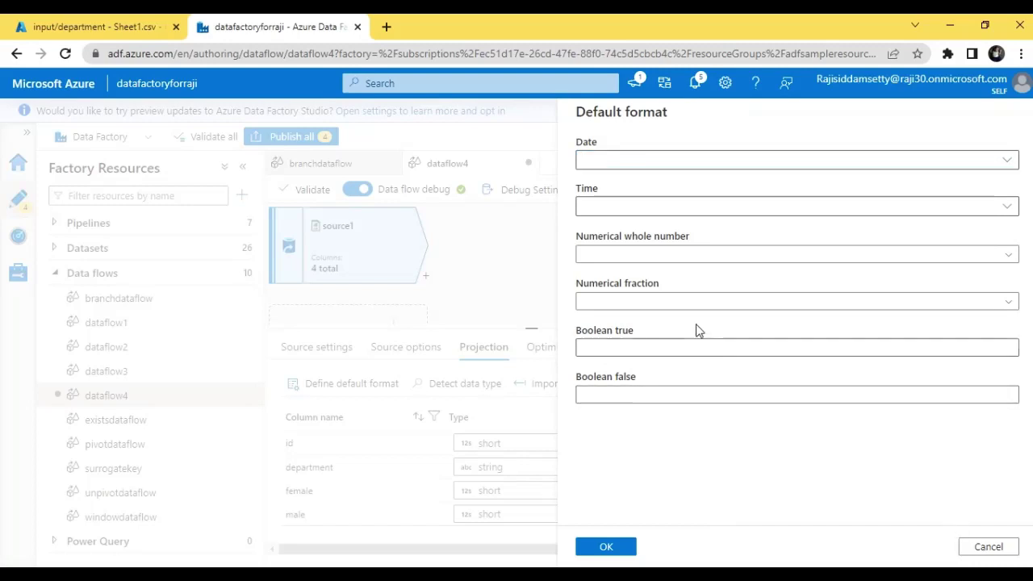
{"action": "left_click", "coordinate": [695, 300]}
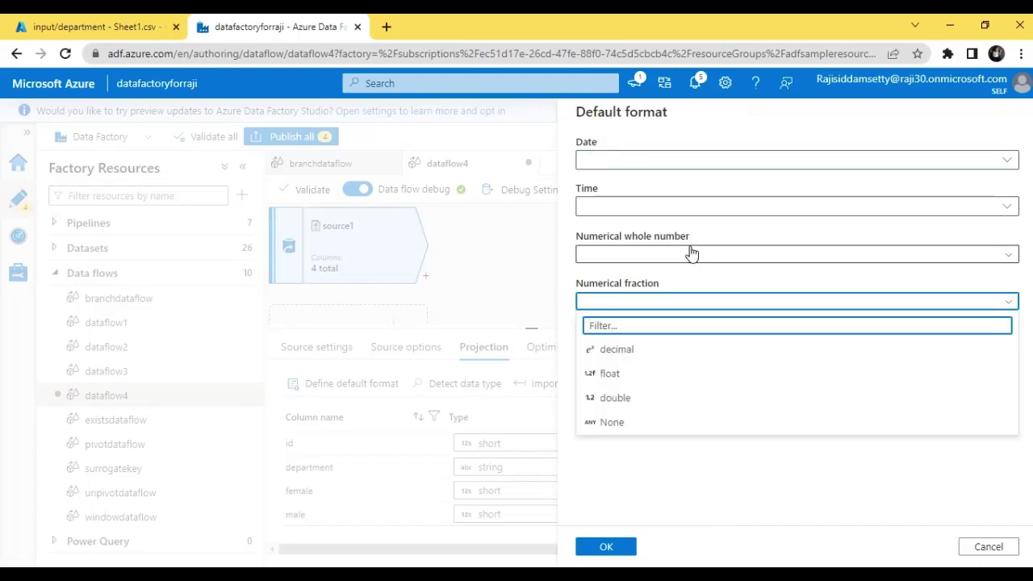
{"action": "left_click", "coordinate": [703, 155]}
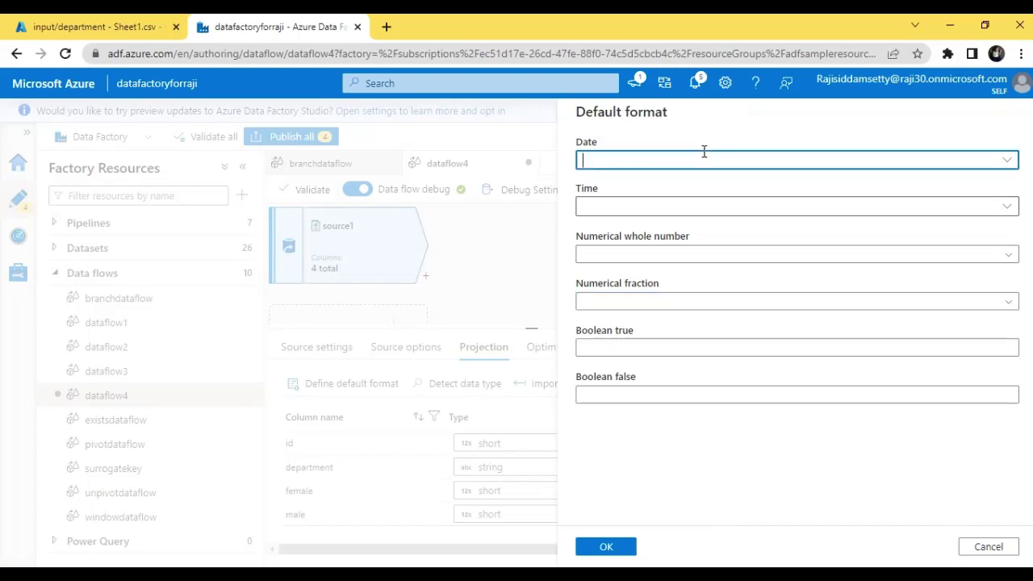
{"action": "left_click", "coordinate": [1003, 161]}
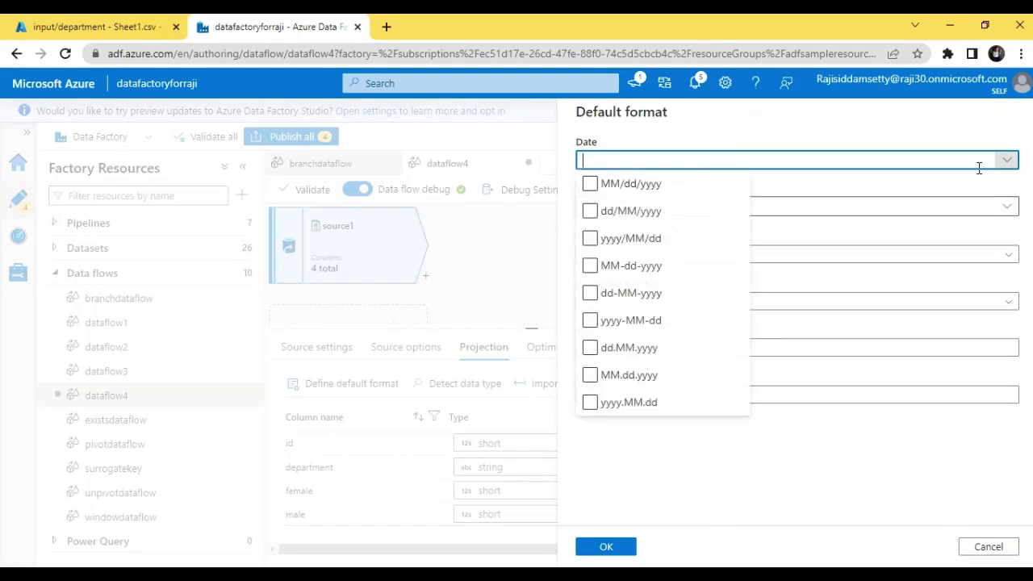
{"action": "left_click", "coordinate": [647, 212]}
{"action": "left_click", "coordinate": [647, 212]}
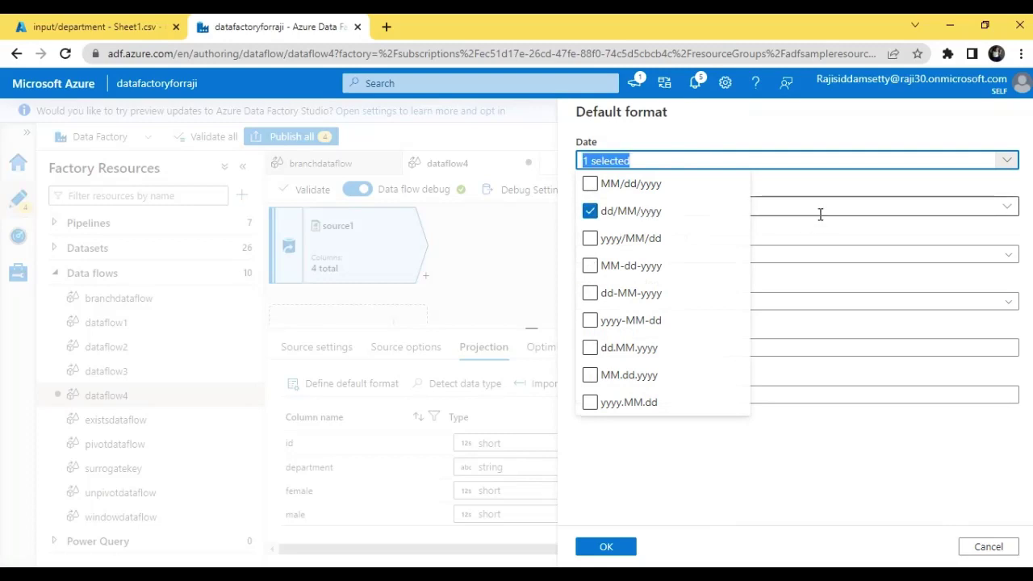
{"action": "left_click", "coordinate": [624, 503]}
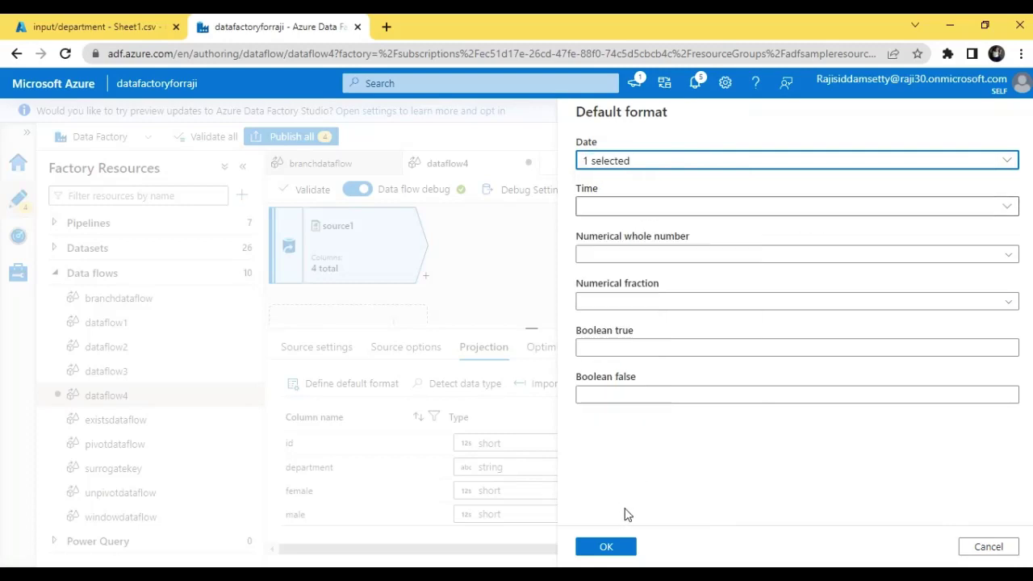
{"action": "left_click", "coordinate": [822, 159]}
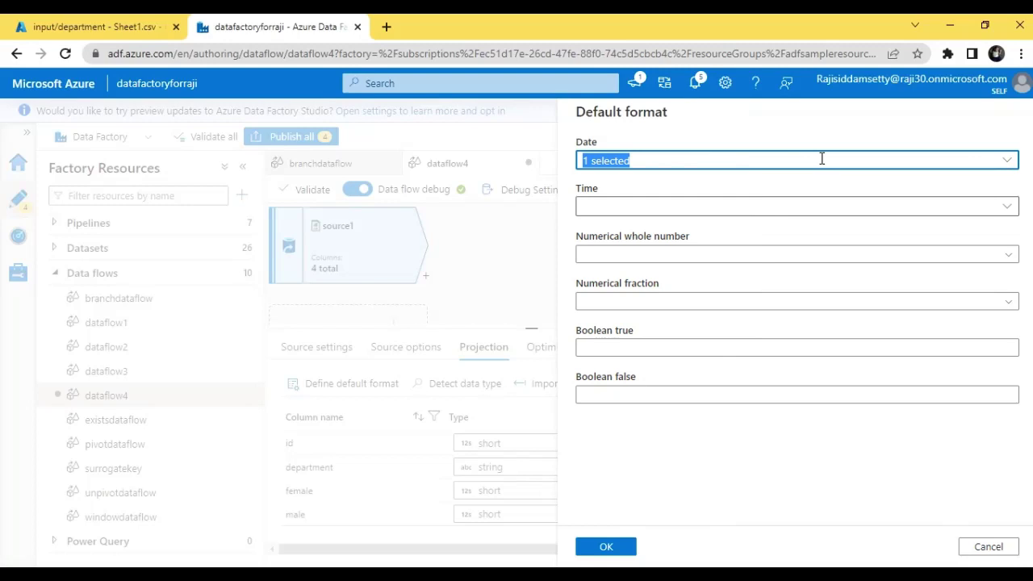
{"action": "left_click", "coordinate": [1006, 160]}
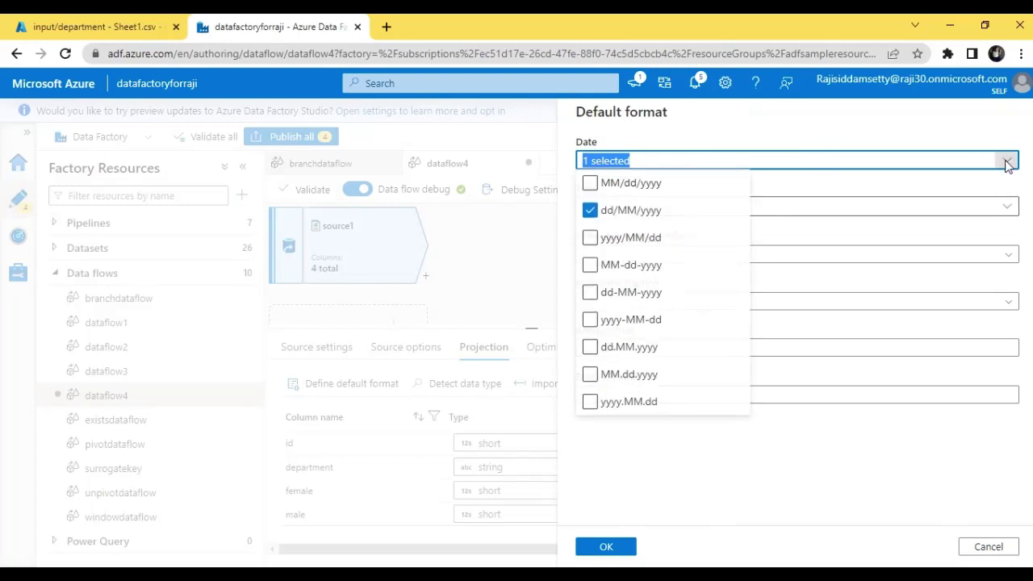
{"action": "left_click", "coordinate": [590, 210]}
{"action": "left_click", "coordinate": [941, 475]}
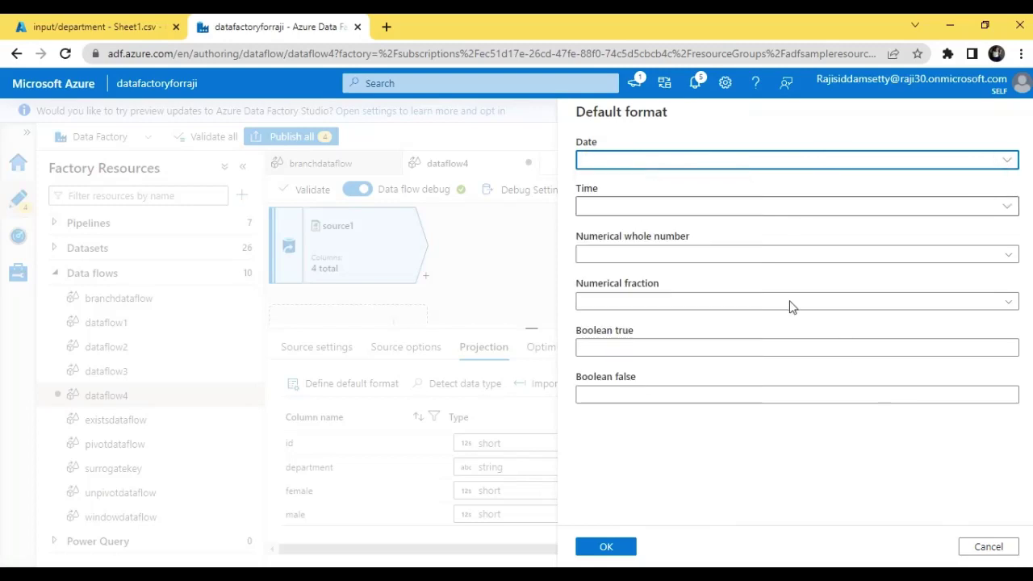
Set the default format for numerical whole numbers to integer and detect source1's column data types again
{"action": "left_click", "coordinate": [838, 264]}
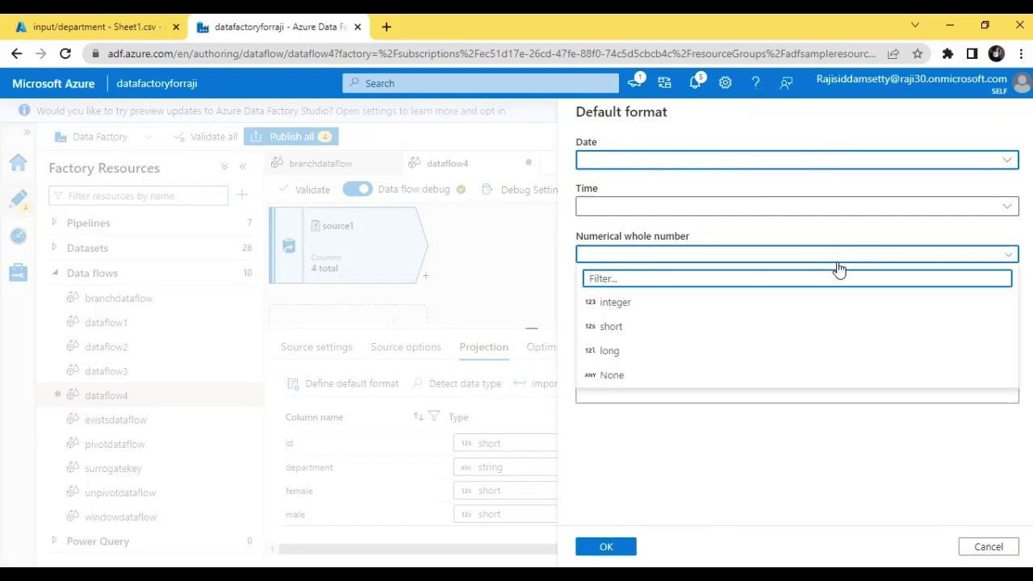
{"action": "left_click", "coordinate": [728, 313]}
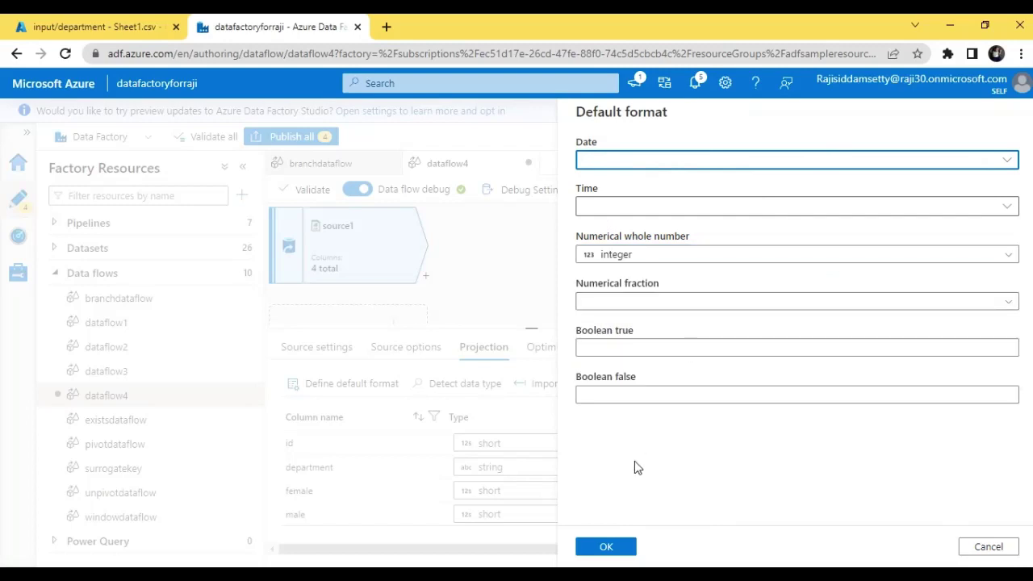
{"action": "left_click", "coordinate": [610, 548]}
{"action": "left_click", "coordinate": [478, 384]}
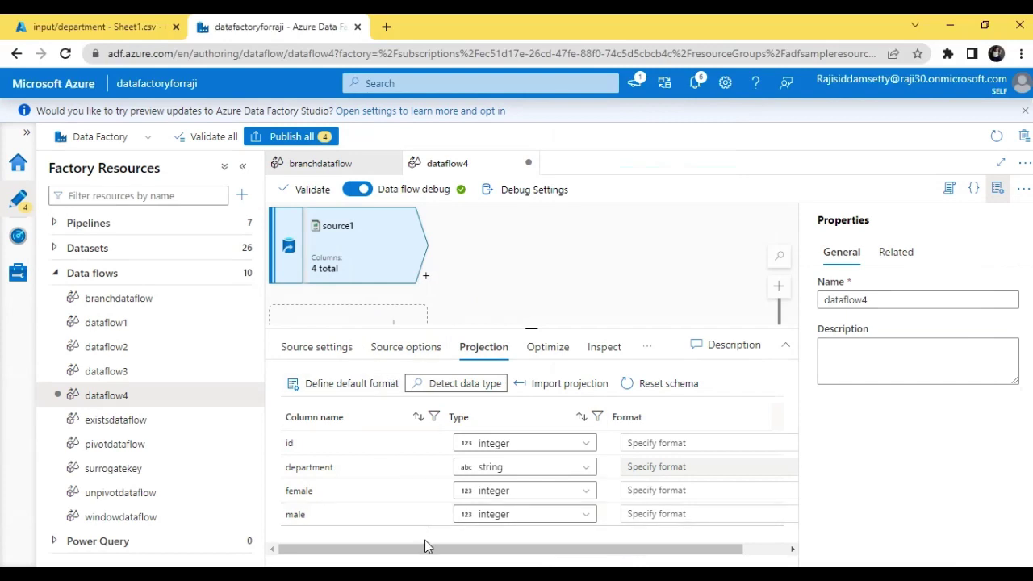
{"action": "left_click_drag", "start_coordinate": [428, 554], "coordinate": [491, 554]}
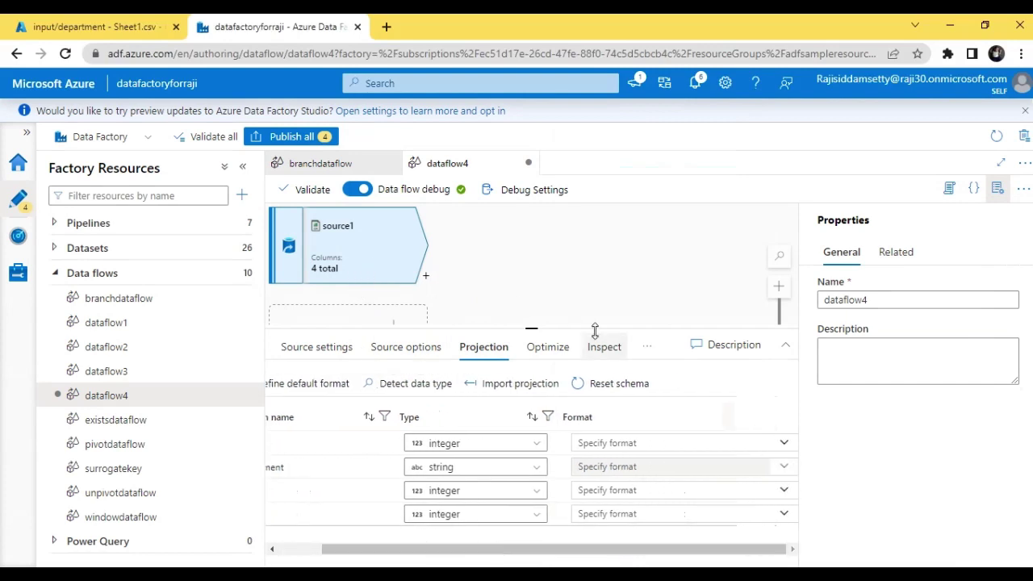
Switch to the Azure portal, open department - Sheet1.csv for editing, and remove the id column from its header row
{"action": "left_click", "coordinate": [133, 29]}
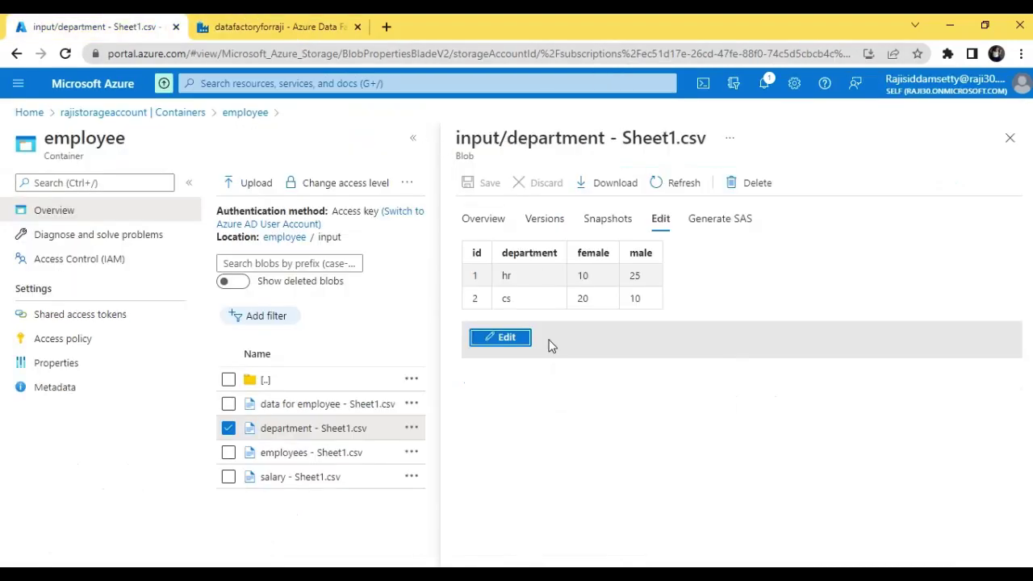
{"action": "left_click", "coordinate": [517, 338]}
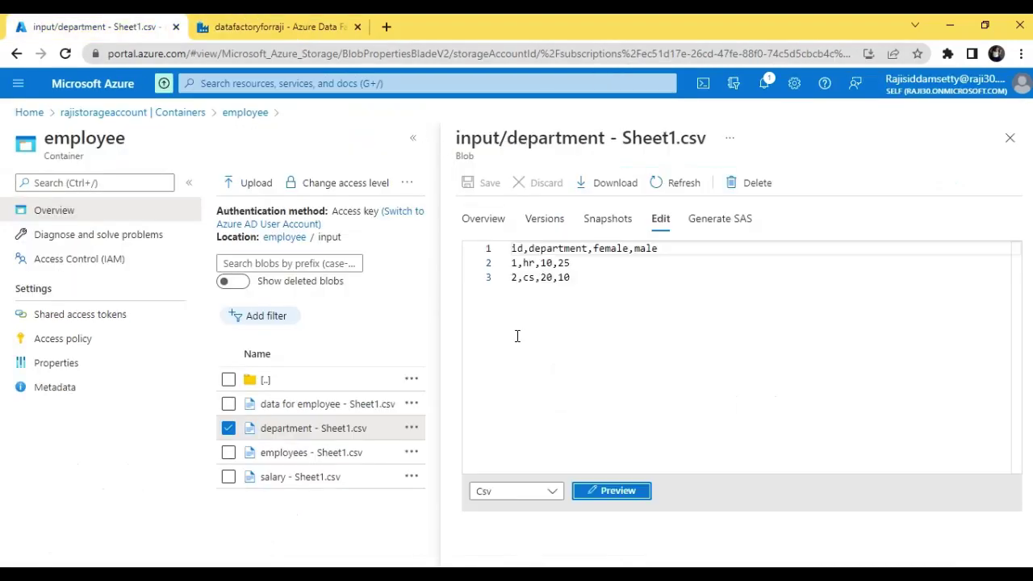
{"action": "left_click", "coordinate": [520, 277]}
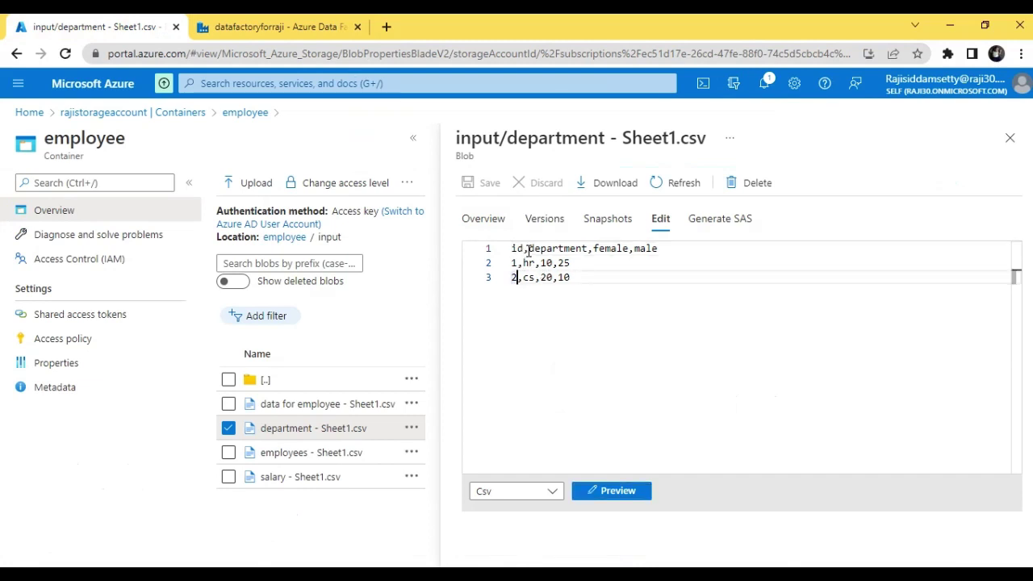
{"action": "double_click", "coordinate": [530, 250]}
{"action": "left_click", "coordinate": [530, 249]}
{"action": "key", "text": "BackSpace"}
{"action": "key", "text": "BackSpace"}
{"action": "key", "text": "BackSpace"}
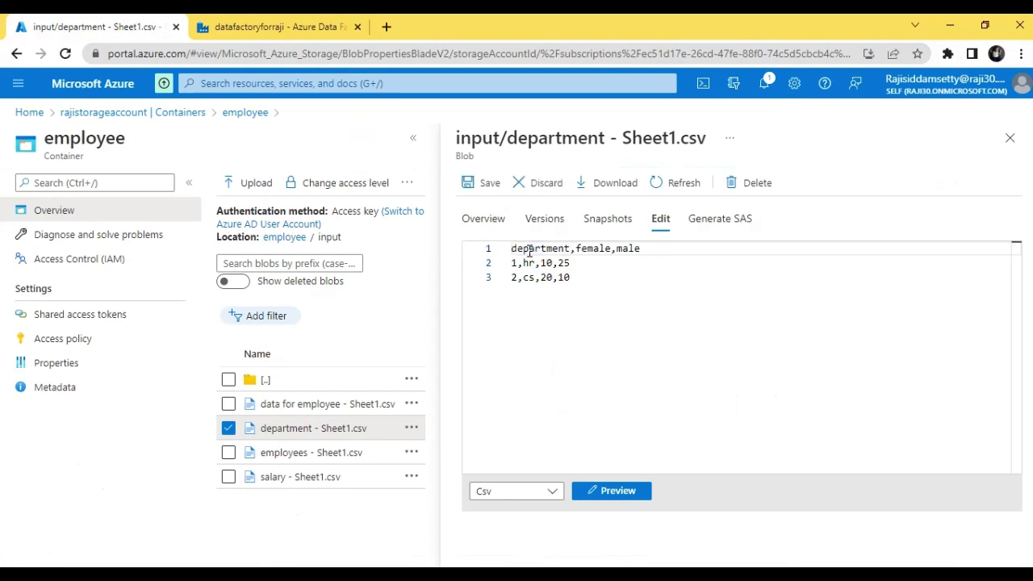
Remove the id values from the hr and cs rows and save the CSV file
{"action": "key", "text": "Down"}
{"action": "key", "text": "Right"}
{"action": "key", "text": "Right"}
{"action": "key", "text": "BackSpace"}
{"action": "key", "text": "BackSpace"}
{"action": "key", "text": "Down"}
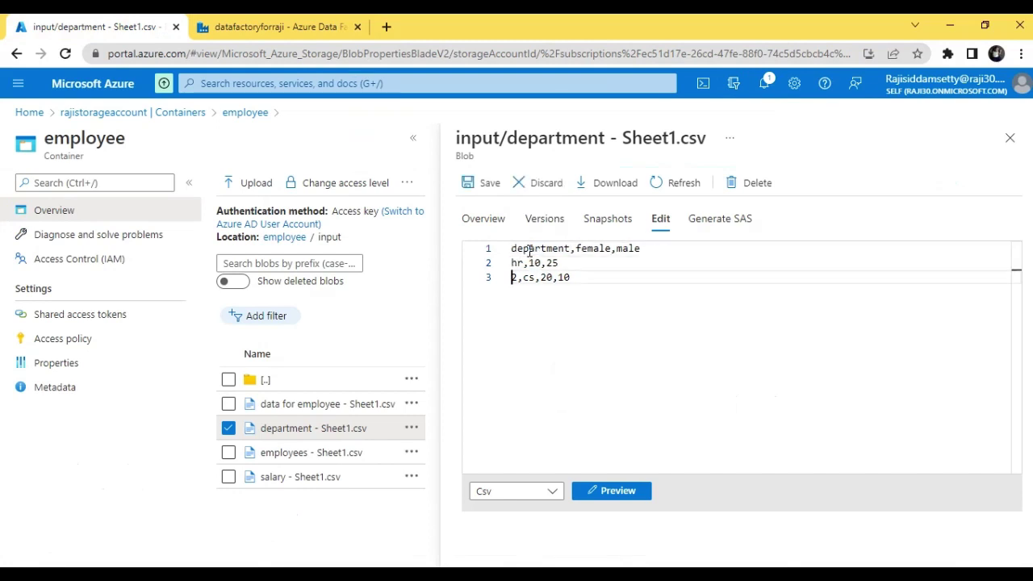
{"action": "key", "text": "Right"}
{"action": "key", "text": "Right"}
{"action": "key", "text": "BackSpace"}
{"action": "key", "text": "BackSpace"}
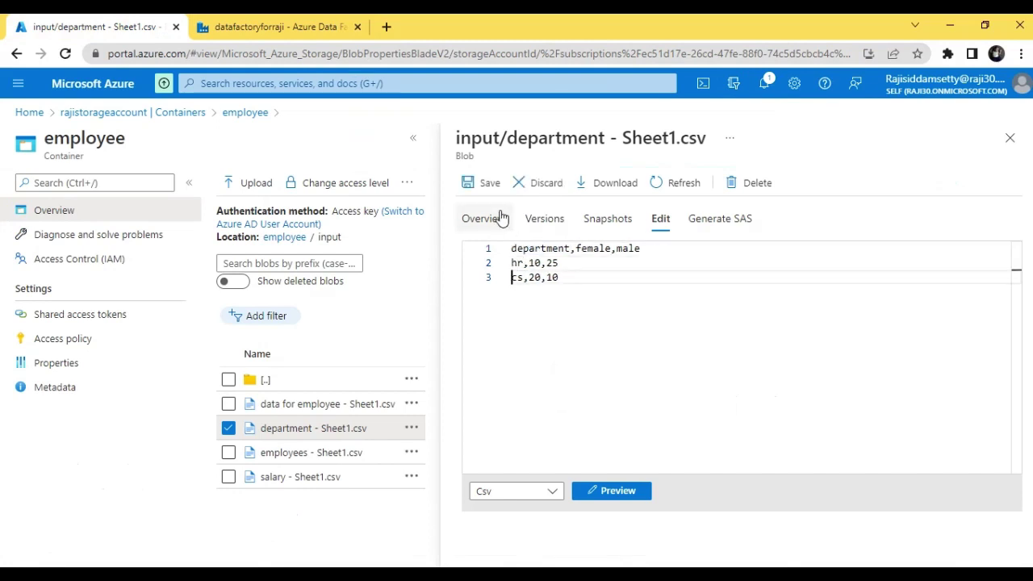
{"action": "left_click", "coordinate": [491, 184]}
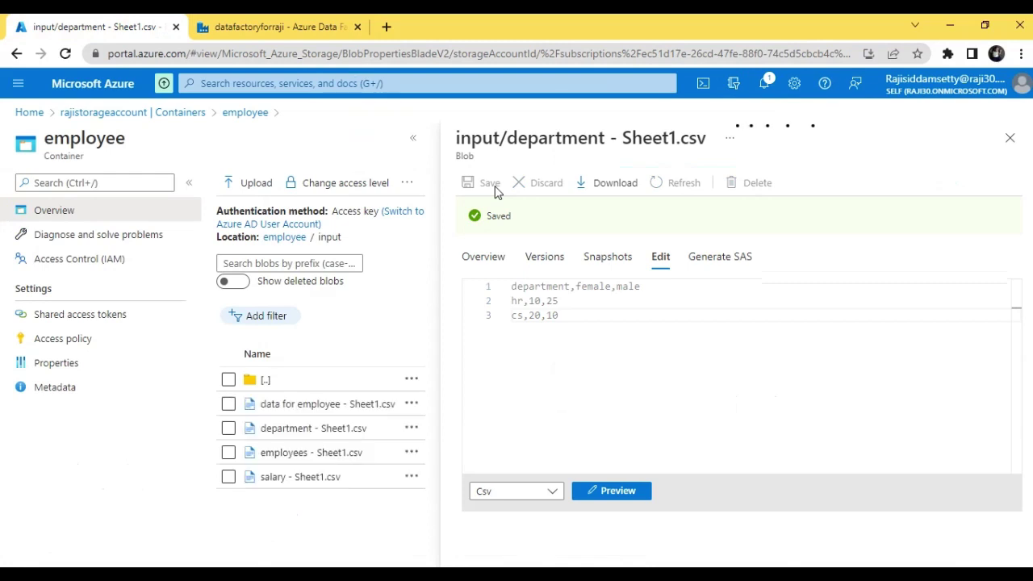
Return to the data flow in Azure Data Factory and refresh the data preview of source1
{"action": "left_click", "coordinate": [293, 24]}
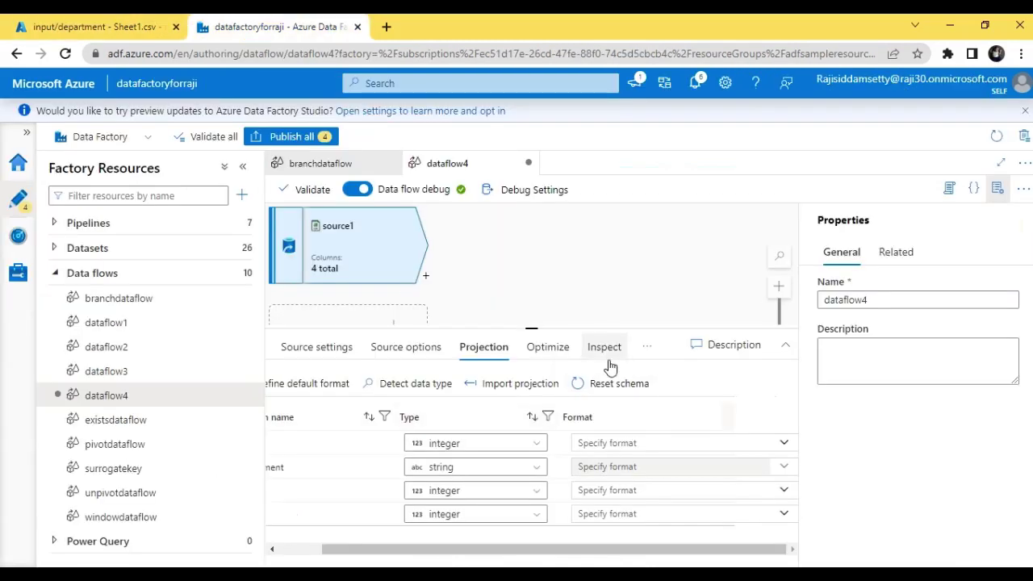
{"action": "left_click", "coordinate": [646, 347]}
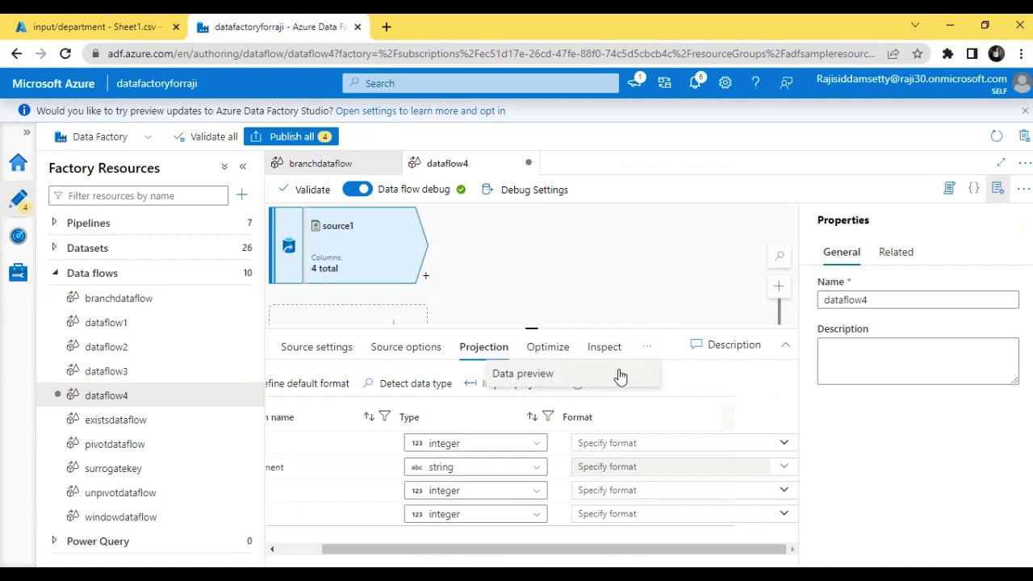
{"action": "left_click", "coordinate": [618, 373]}
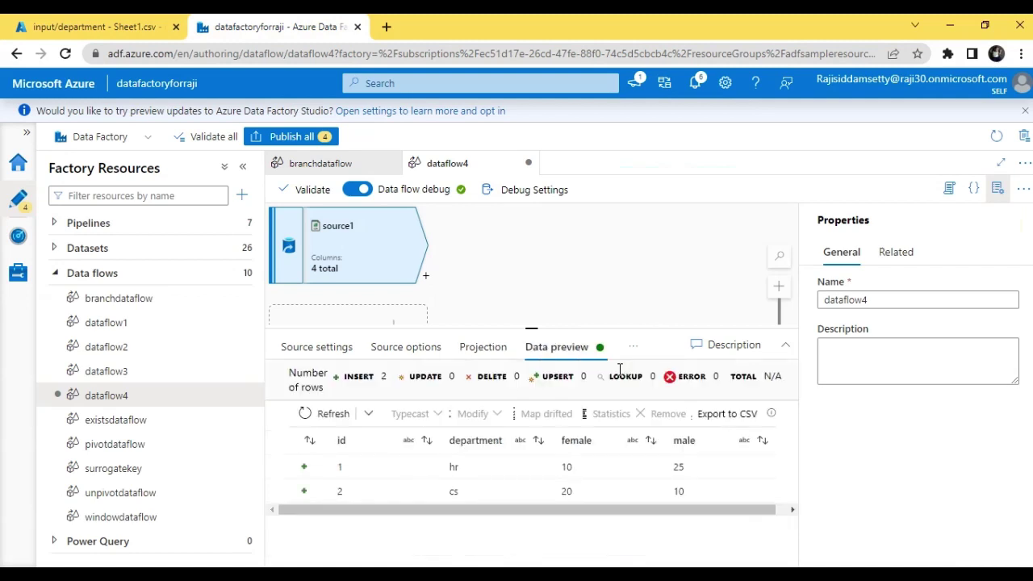
{"action": "left_click", "coordinate": [325, 414]}
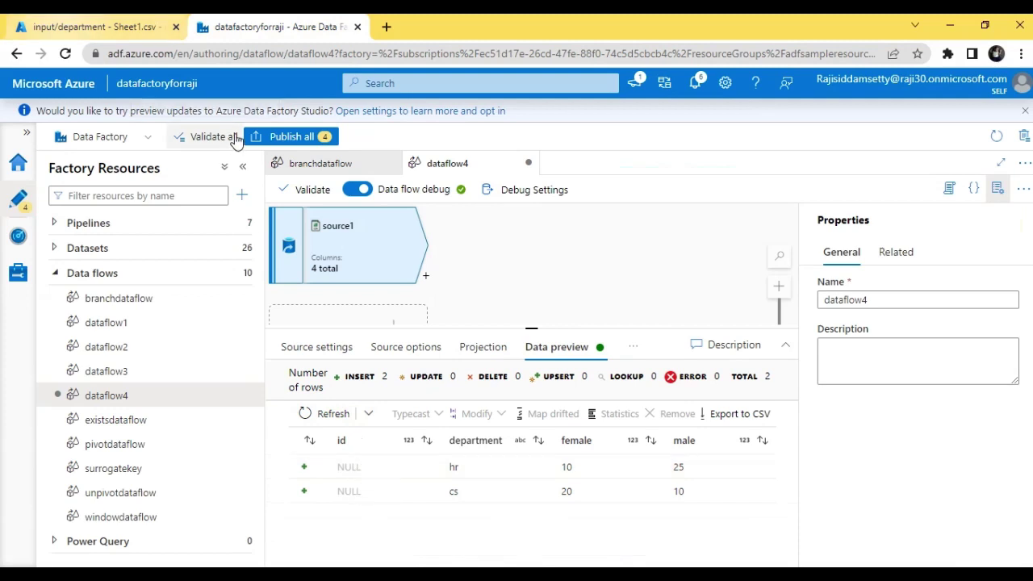
Switch back to department - Sheet1.csv in the Azure portal and add a country column to its header row
{"action": "left_click", "coordinate": [68, 27]}
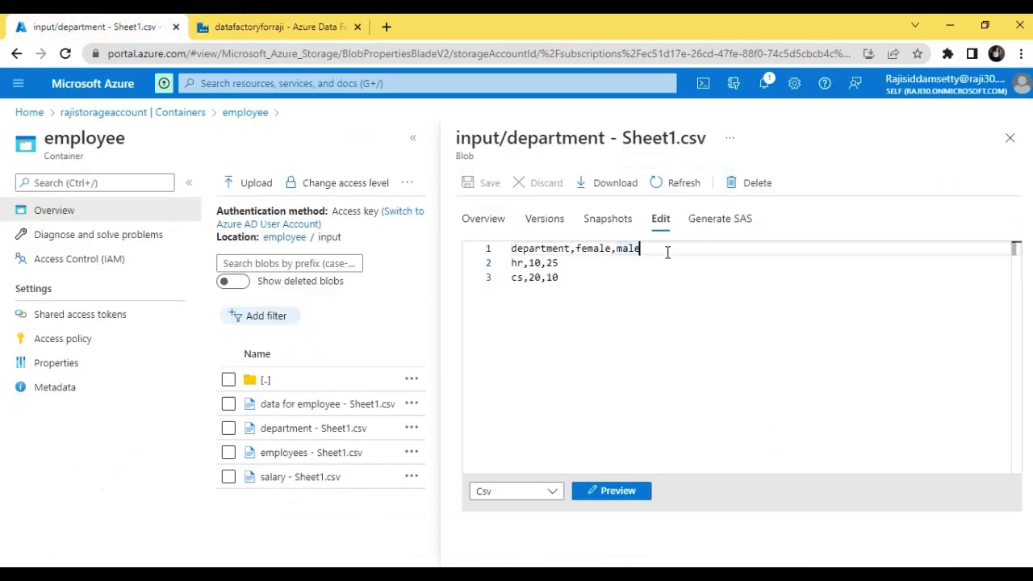
{"action": "type", "text": ","}
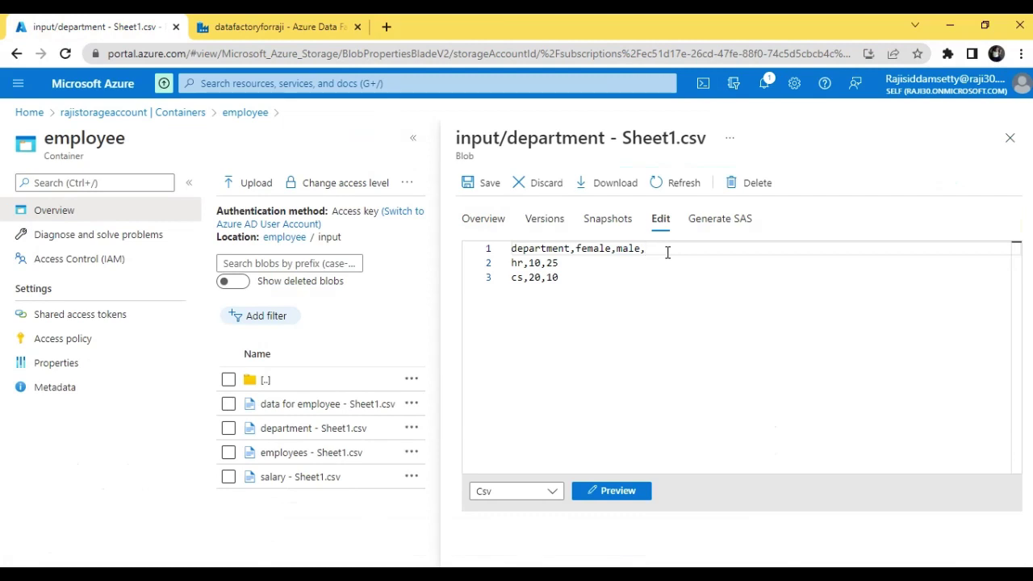
{"action": "type", "text": "countrt"}
{"action": "key", "text": "Down"}
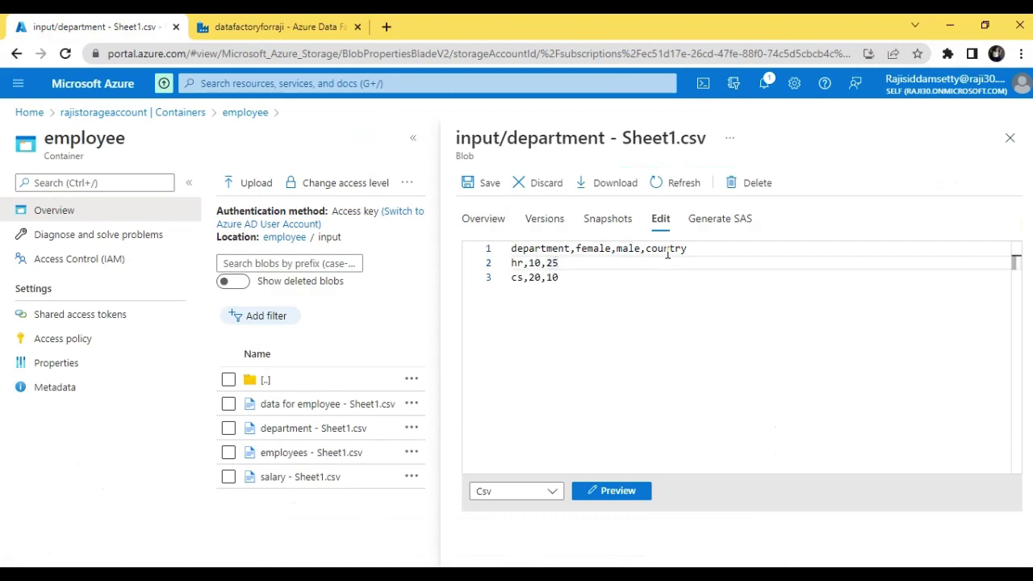
Add india as the country value in the hr and cs rows and preview the CSV as a table
{"action": "type", "text": ",indis"}
{"action": "key", "text": "BackSpace"}
{"action": "type", "text": "a"}
{"action": "key", "text": "Down"}
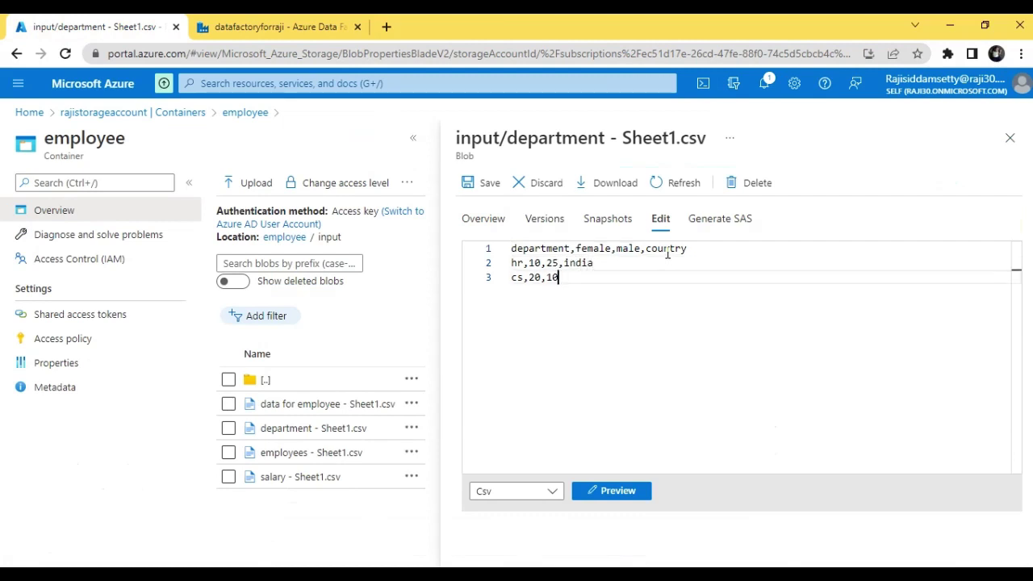
{"action": "type", "text": ",india"}
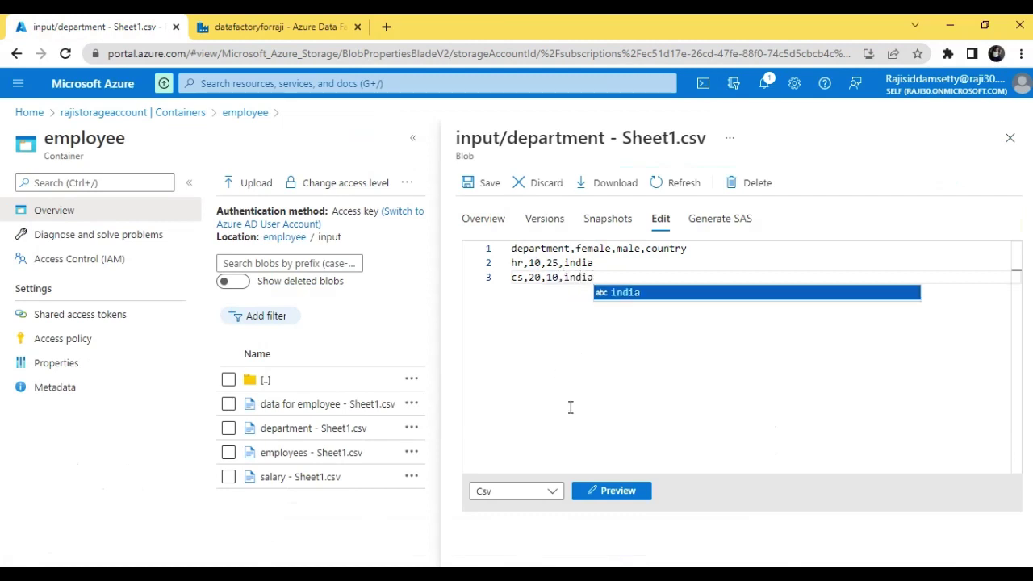
{"action": "left_click", "coordinate": [611, 498]}
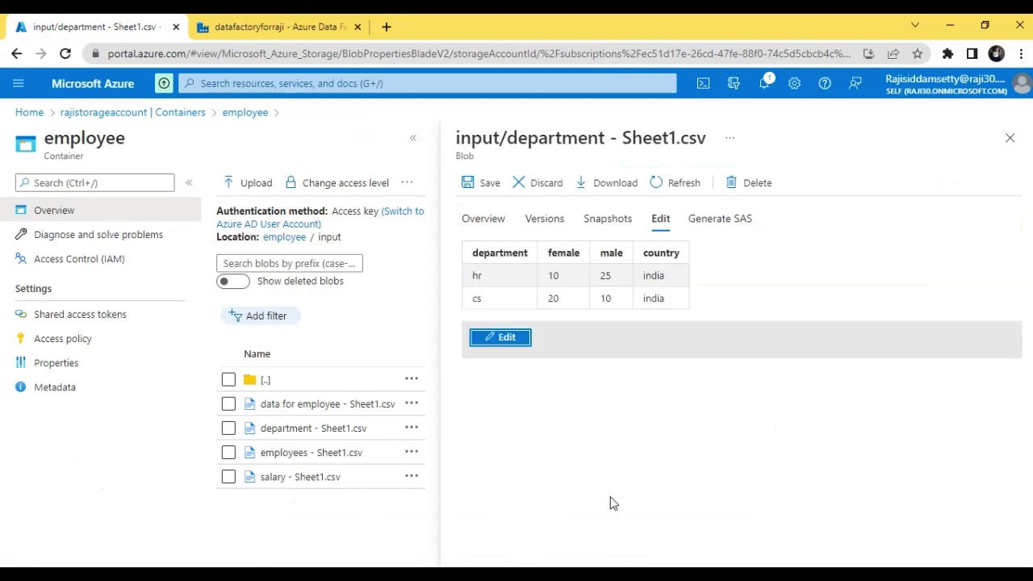
Save the CSV with the country column and refresh source1's data preview in the Azure Data Factory data flow
{"action": "left_click", "coordinate": [485, 184]}
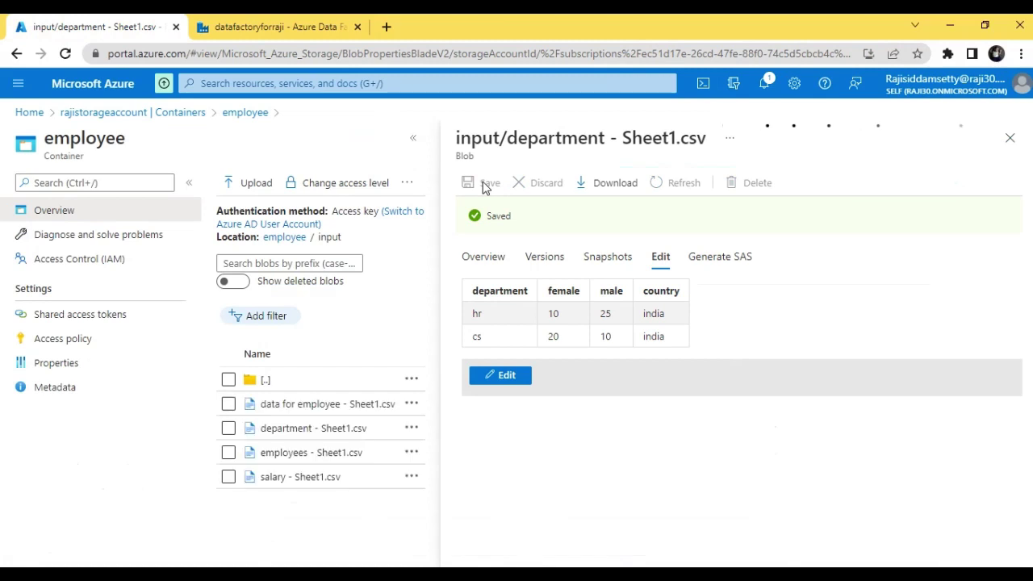
{"action": "left_click", "coordinate": [295, 22]}
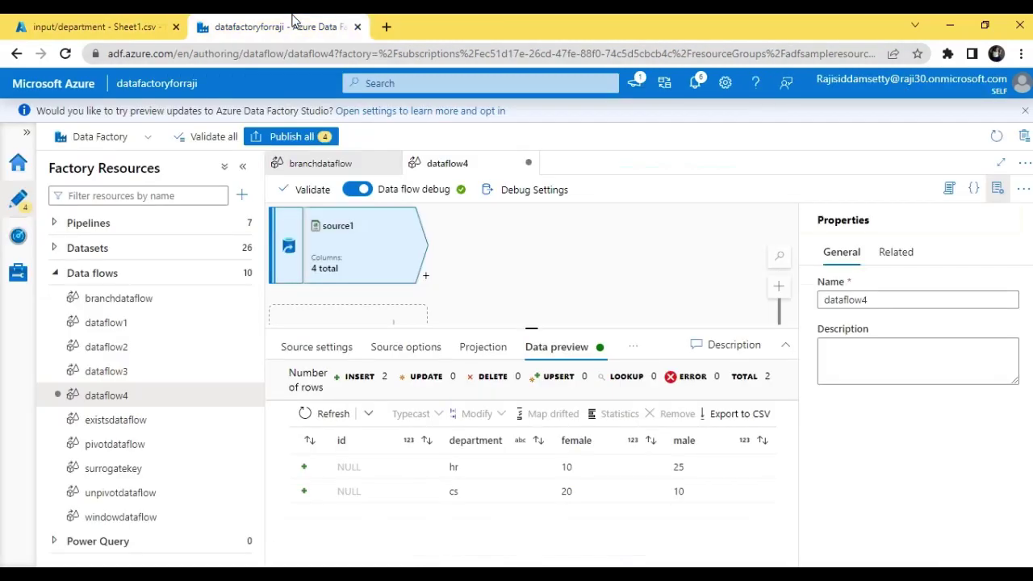
{"action": "left_click", "coordinate": [329, 414]}
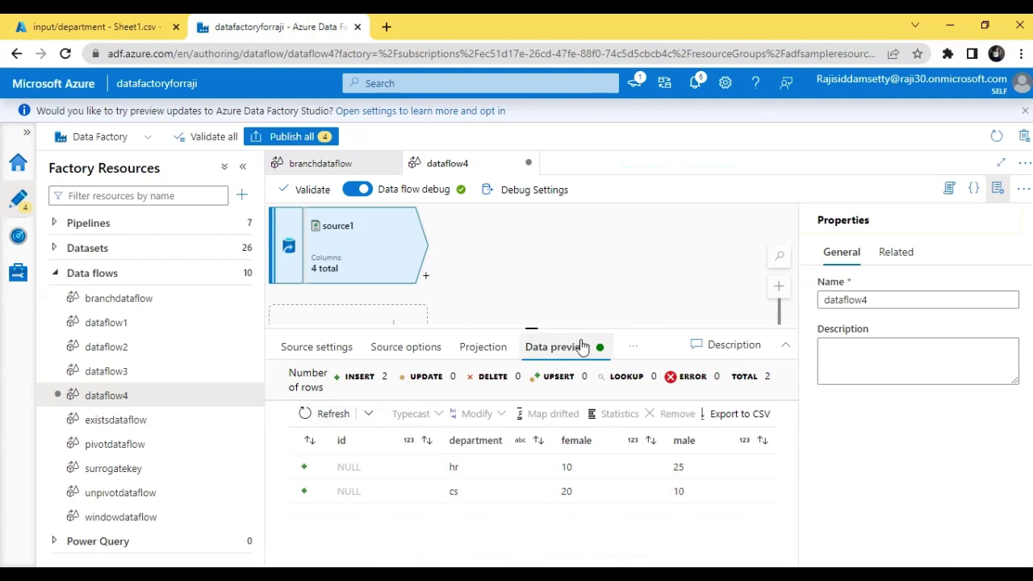
Sort the preview rows by male in ascending order and expand the data flow editor to give the preview more space
{"action": "left_click_drag", "start_coordinate": [589, 326], "coordinate": [586, 253]}
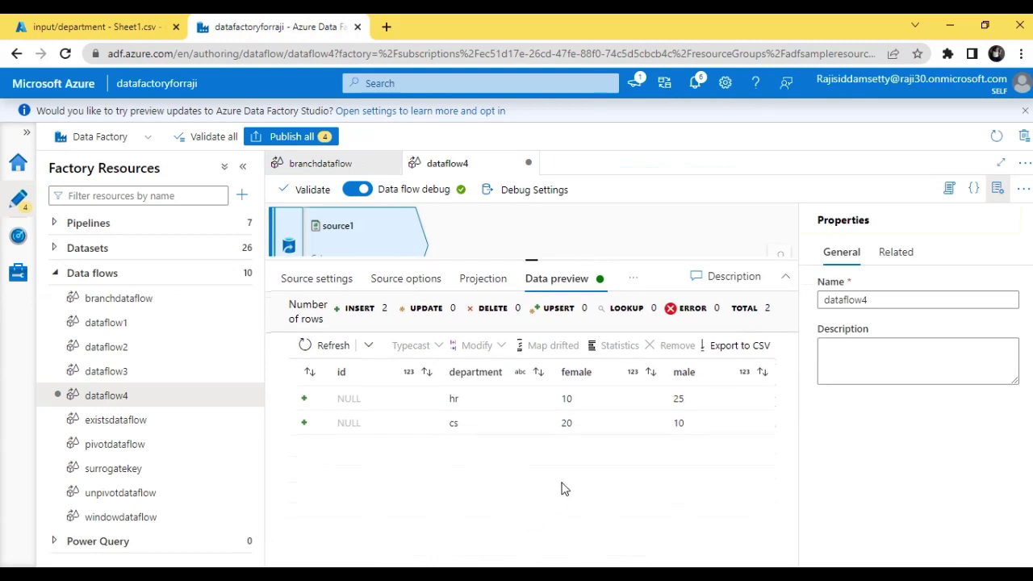
{"action": "left_click", "coordinate": [755, 374]}
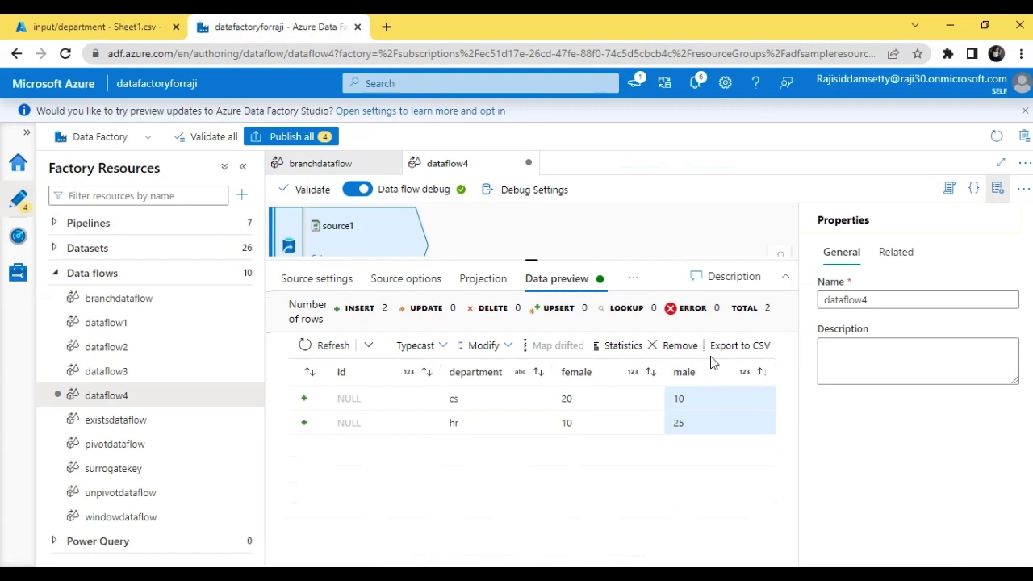
{"action": "left_click", "coordinate": [1002, 164]}
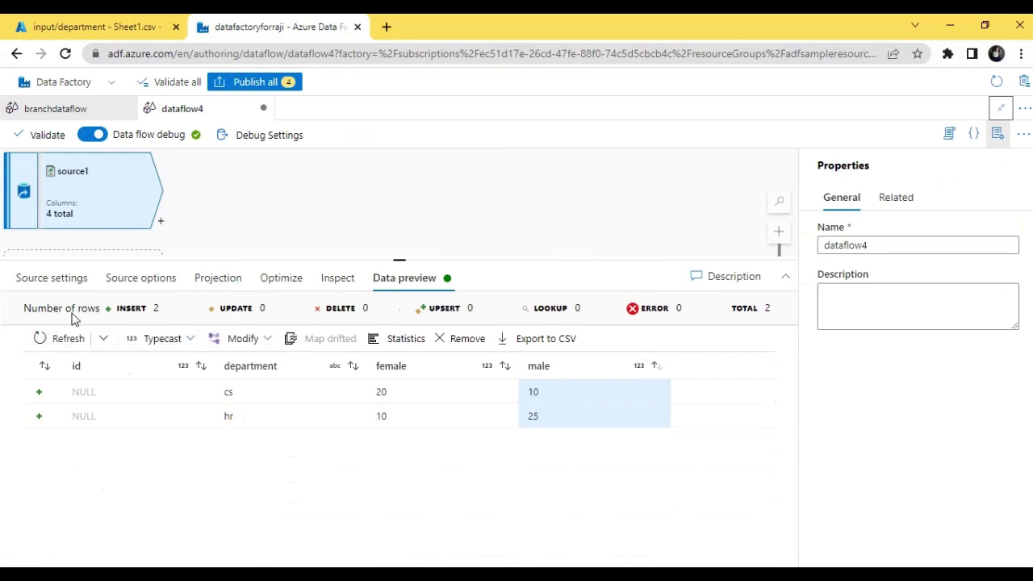
Review source1's source settings and projected columns, and refresh its data preview again
{"action": "left_click", "coordinate": [65, 287]}
{"action": "left_click", "coordinate": [118, 288]}
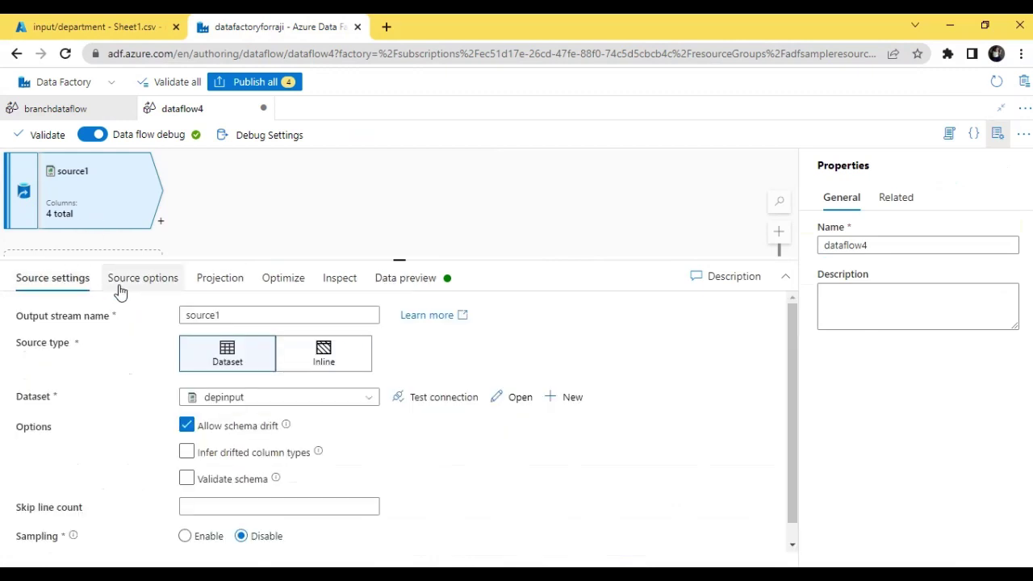
{"action": "left_click", "coordinate": [233, 276]}
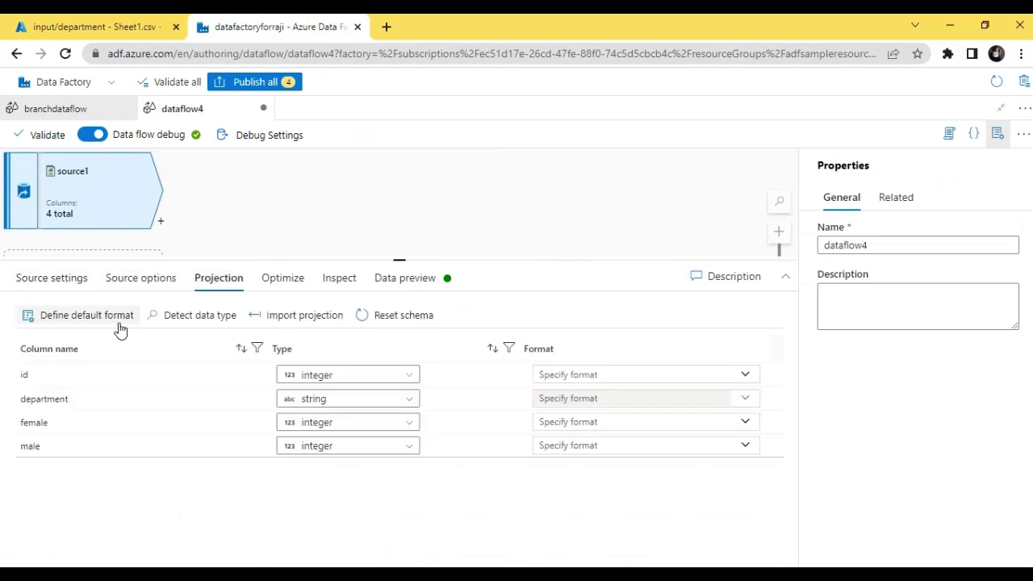
{"action": "left_click", "coordinate": [413, 283]}
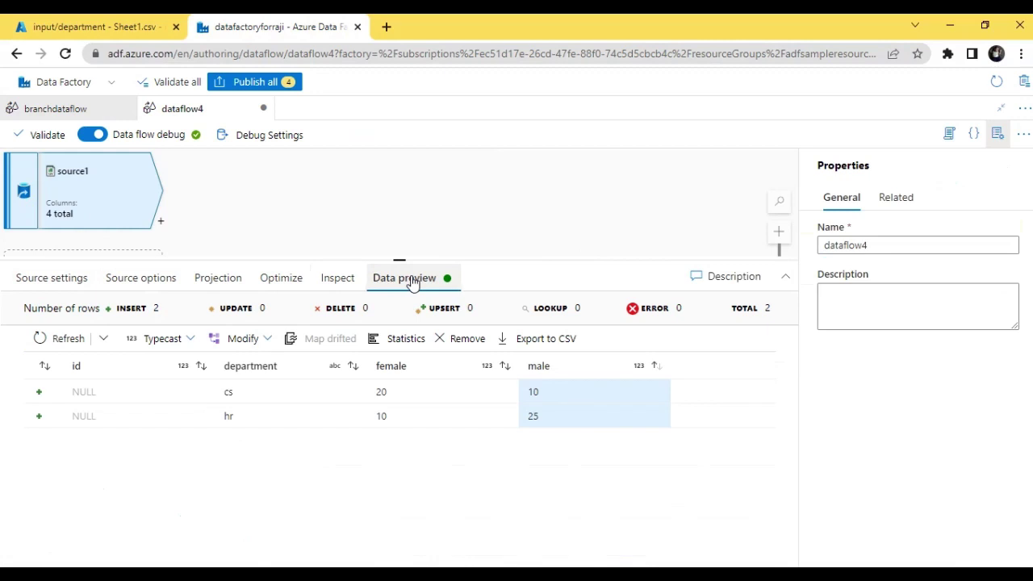
{"action": "left_click", "coordinate": [49, 335]}
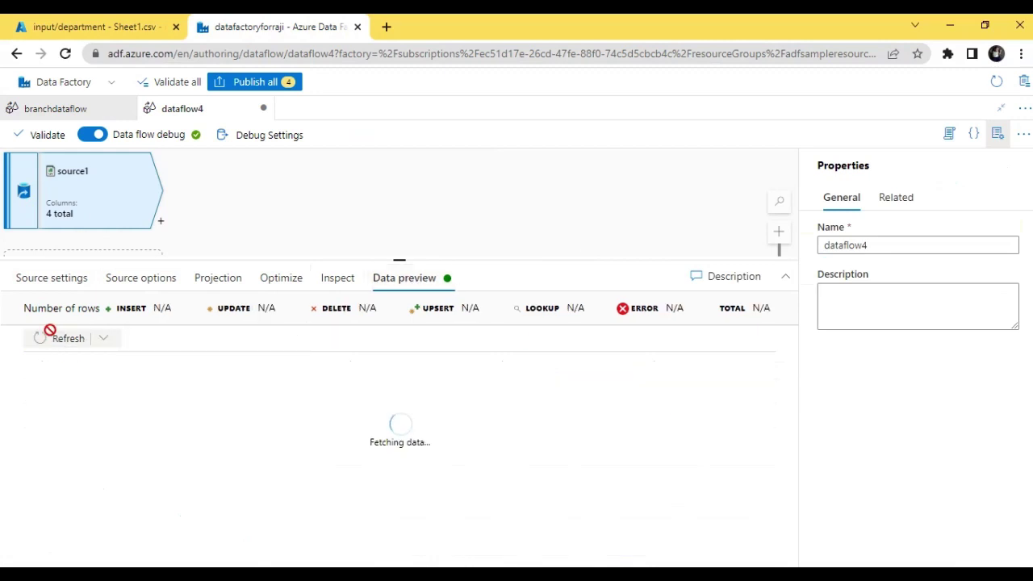
Switch to the Azure portal and reopen department - Sheet1.csv from the employee container for viewing and editing
{"action": "left_click", "coordinate": [73, 27]}
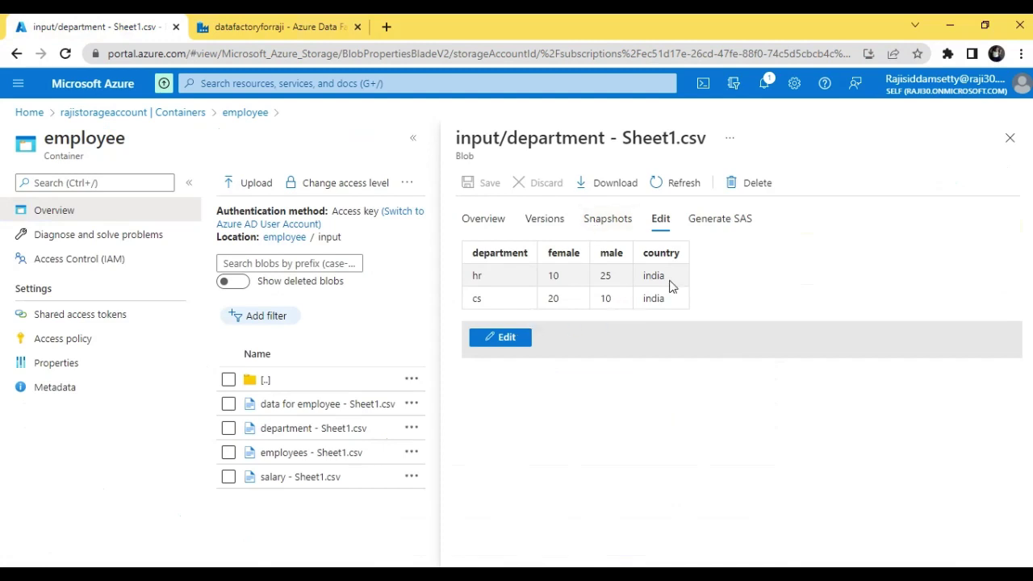
{"action": "left_click", "coordinate": [1010, 139]}
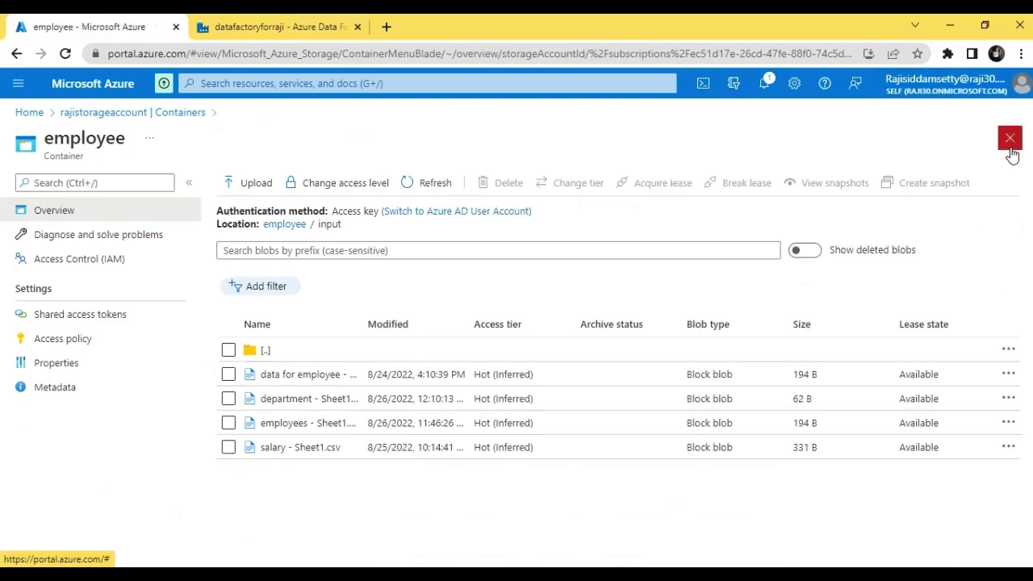
{"action": "left_click", "coordinate": [1008, 398]}
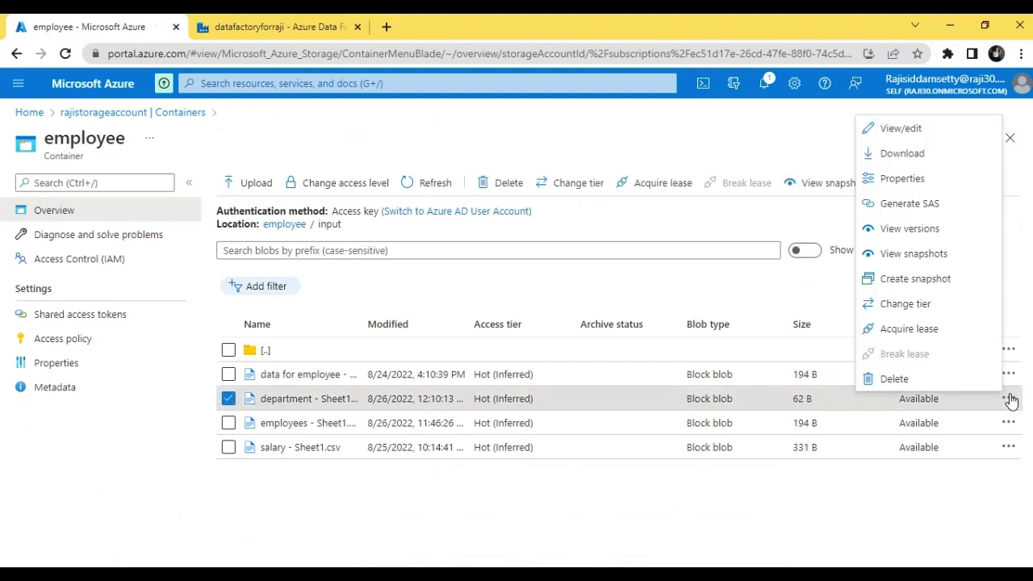
{"action": "left_click", "coordinate": [900, 129]}
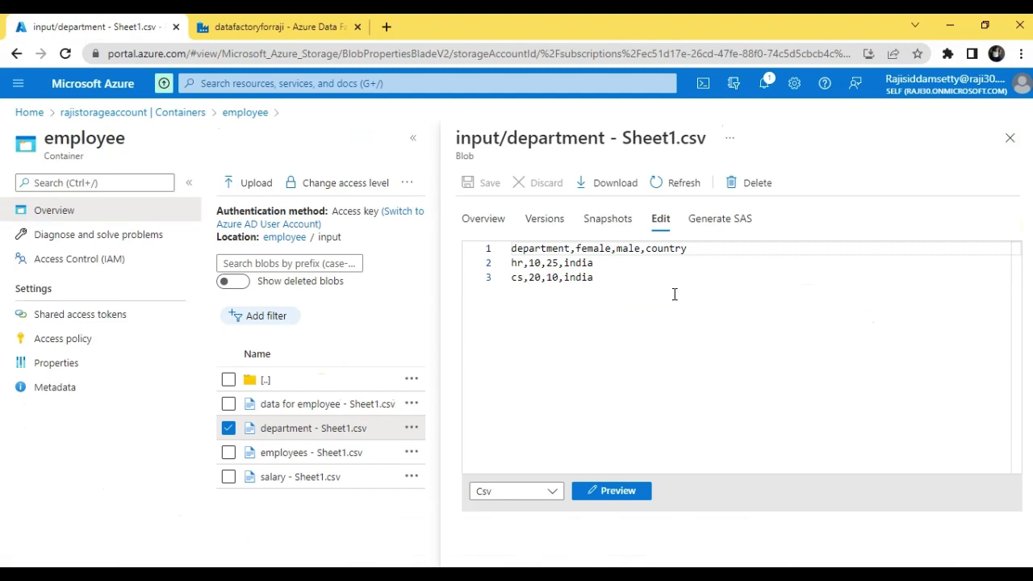
Test the connection of source1's depinput dataset in the data flow, check its projection, and return to the CSV in the Azure portal
{"action": "left_click", "coordinate": [231, 21]}
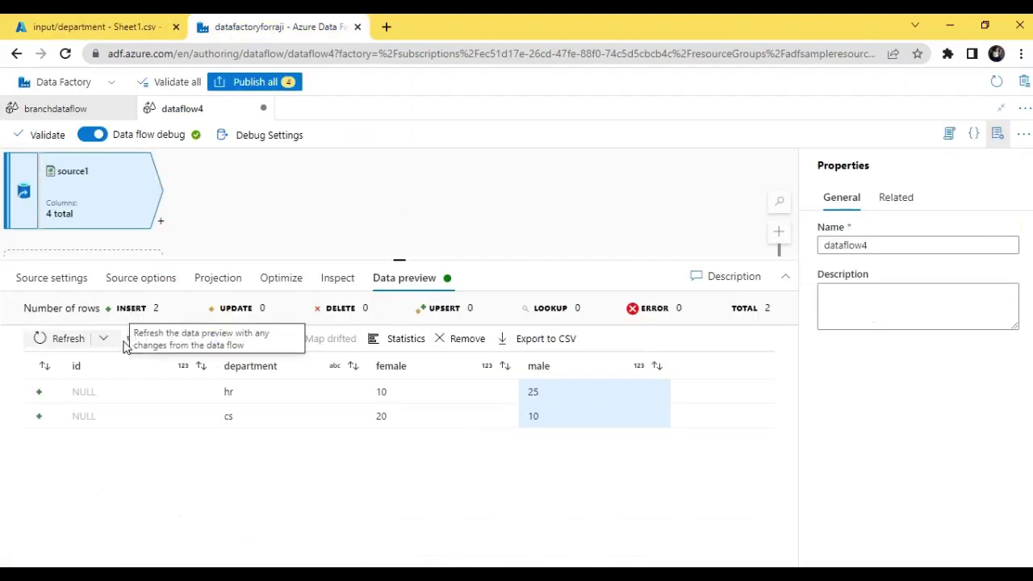
{"action": "left_click", "coordinate": [65, 284]}
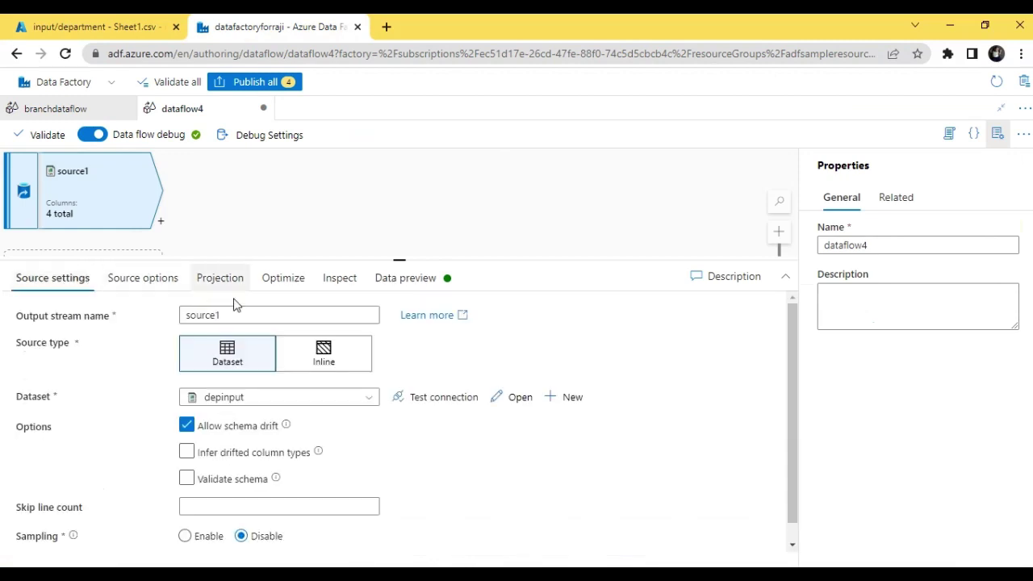
{"action": "left_click", "coordinate": [172, 292]}
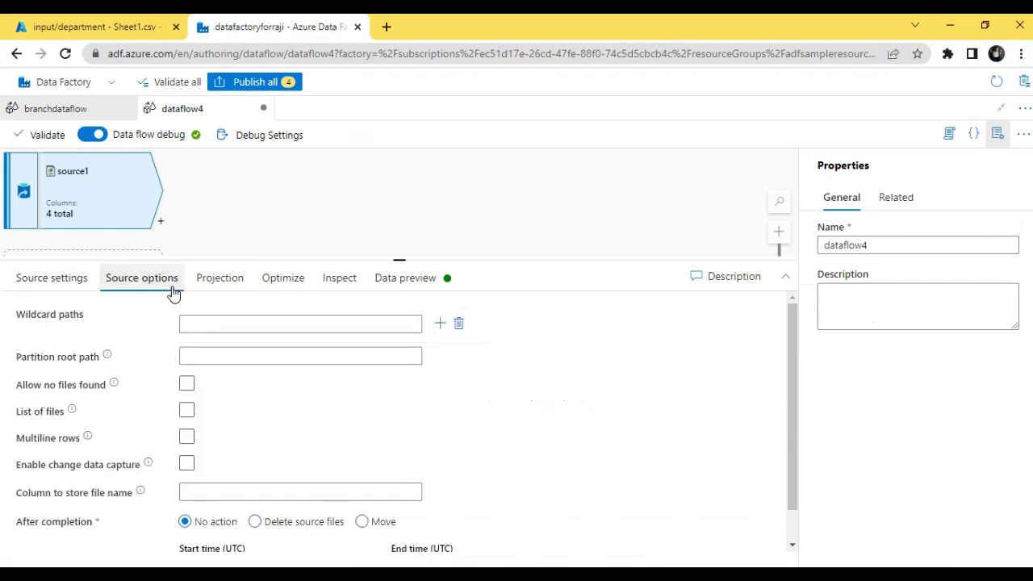
{"action": "left_click", "coordinate": [68, 289]}
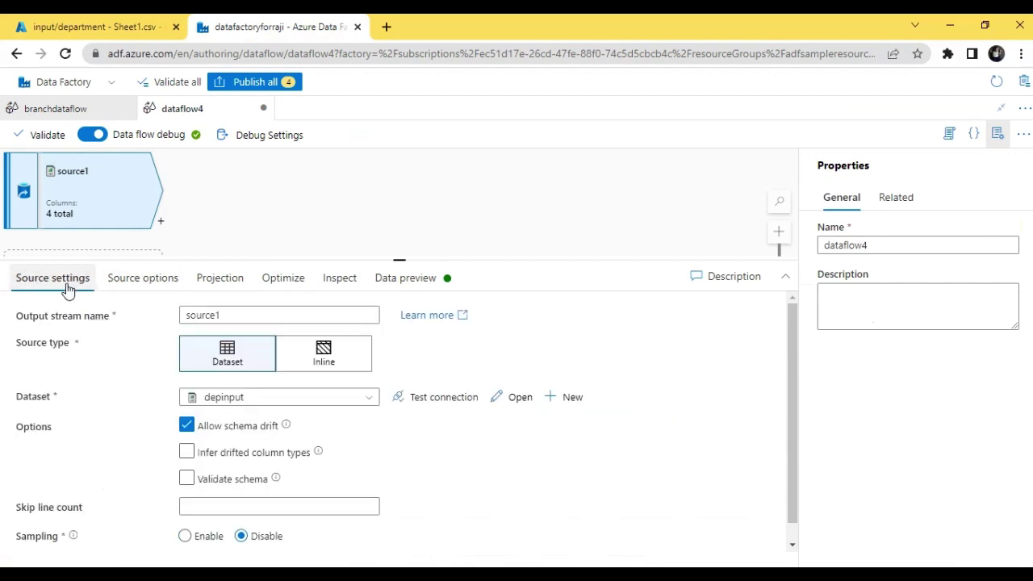
{"action": "left_click", "coordinate": [437, 398]}
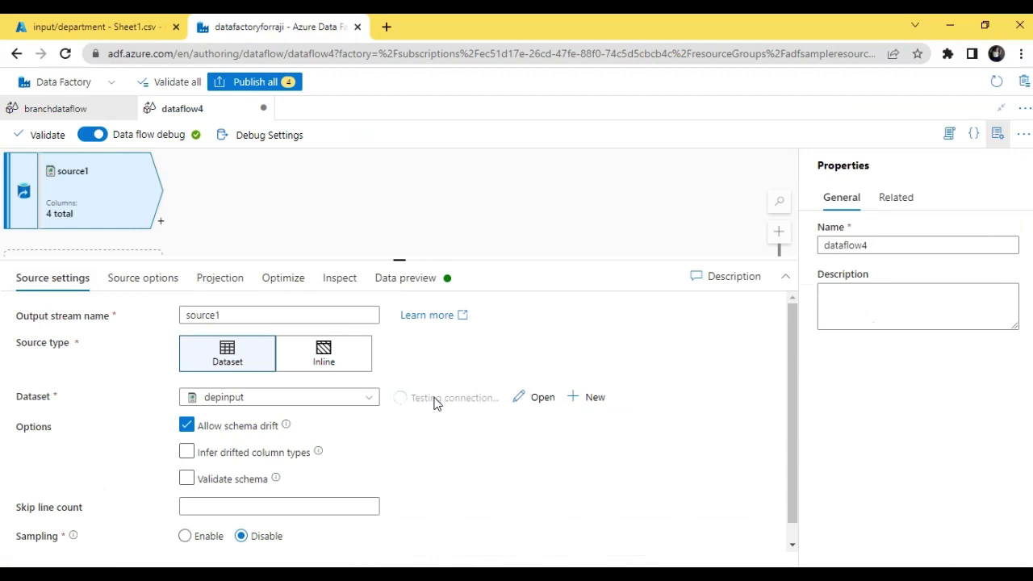
{"action": "left_click", "coordinate": [218, 280]}
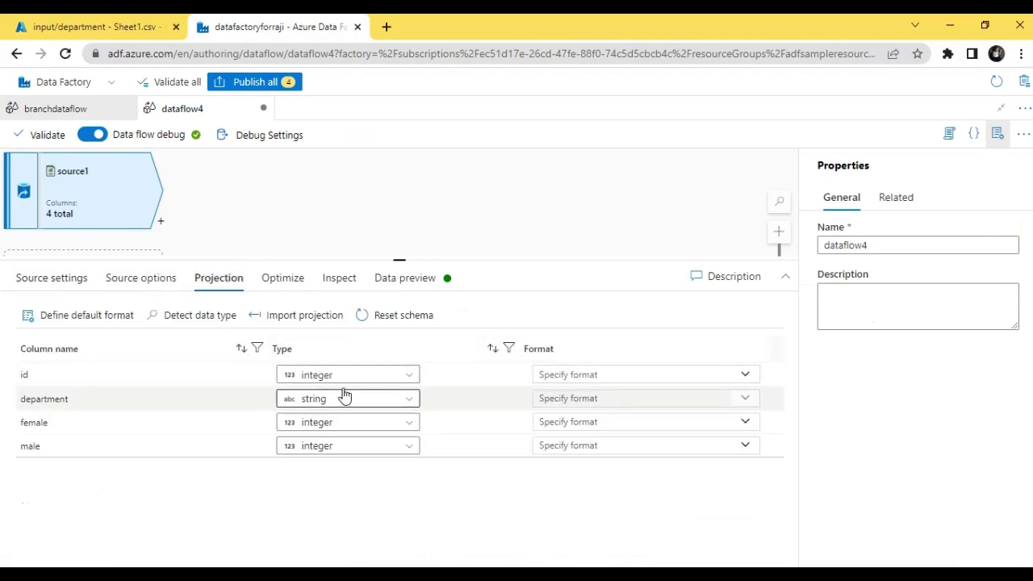
{"action": "left_click", "coordinate": [129, 24]}
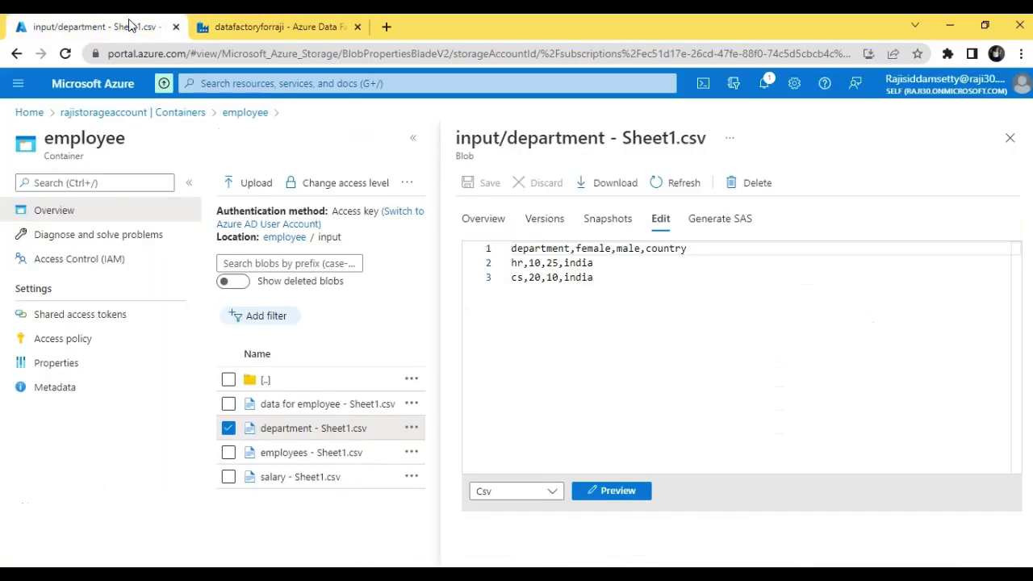
{"action": "left_click", "coordinate": [642, 282]}
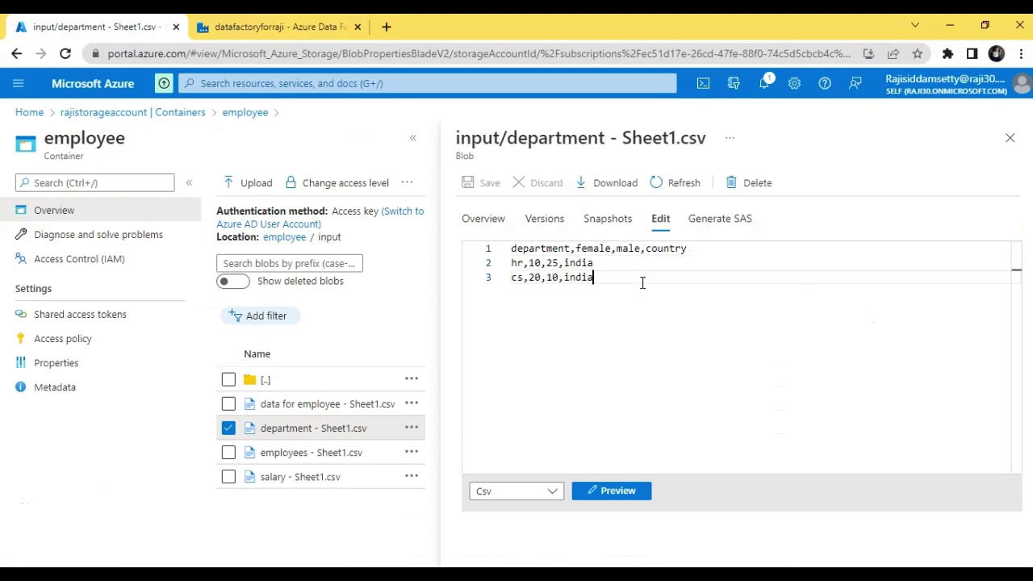
{"action": "type", "text": ","}
{"action": "key", "text": "Up"}
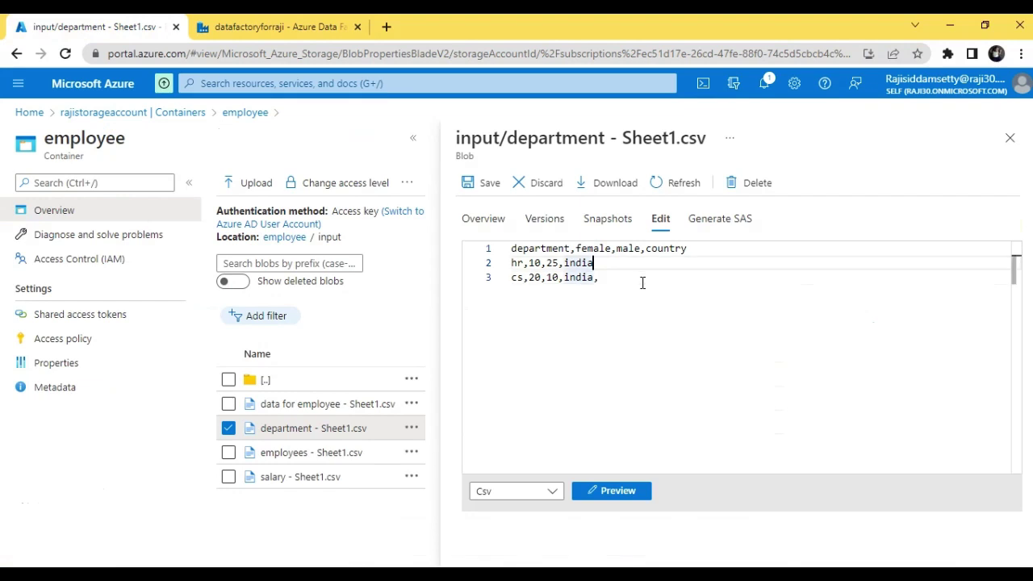
{"action": "type", "text": ","}
{"action": "key", "text": "Up"}
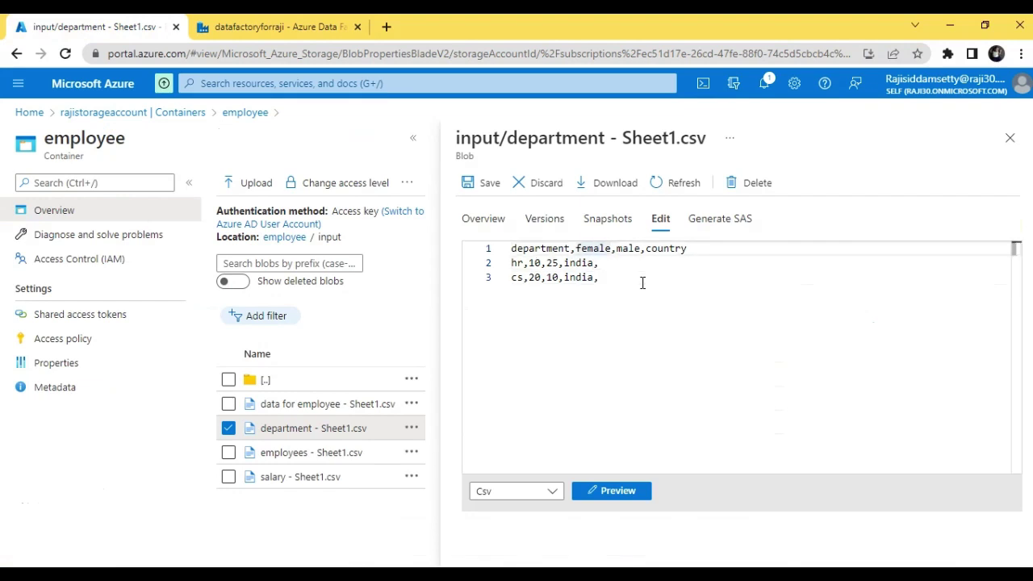
{"action": "key", "text": "Down"}
{"action": "key", "text": "Down"}
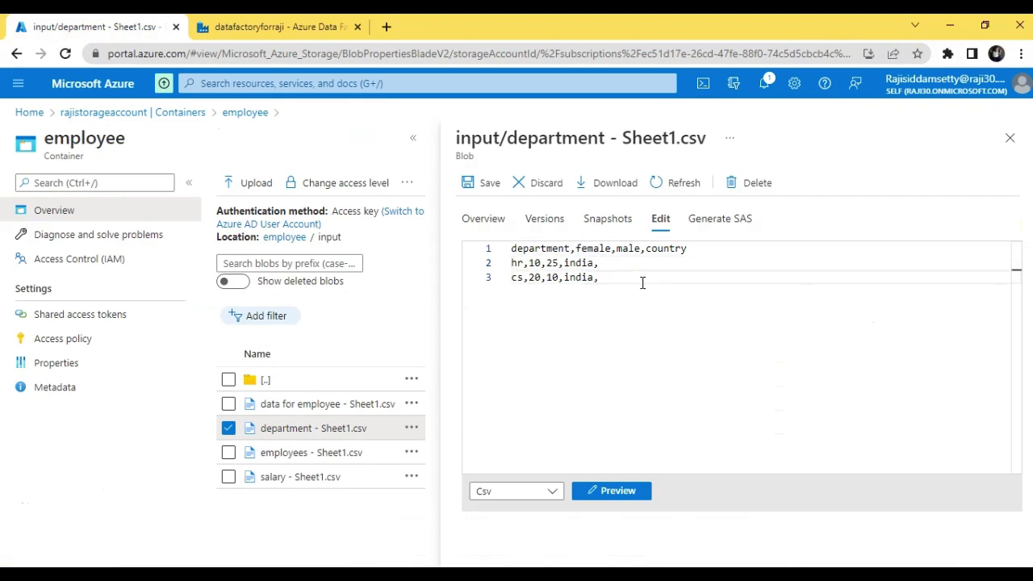
{"action": "key", "text": "Up"}
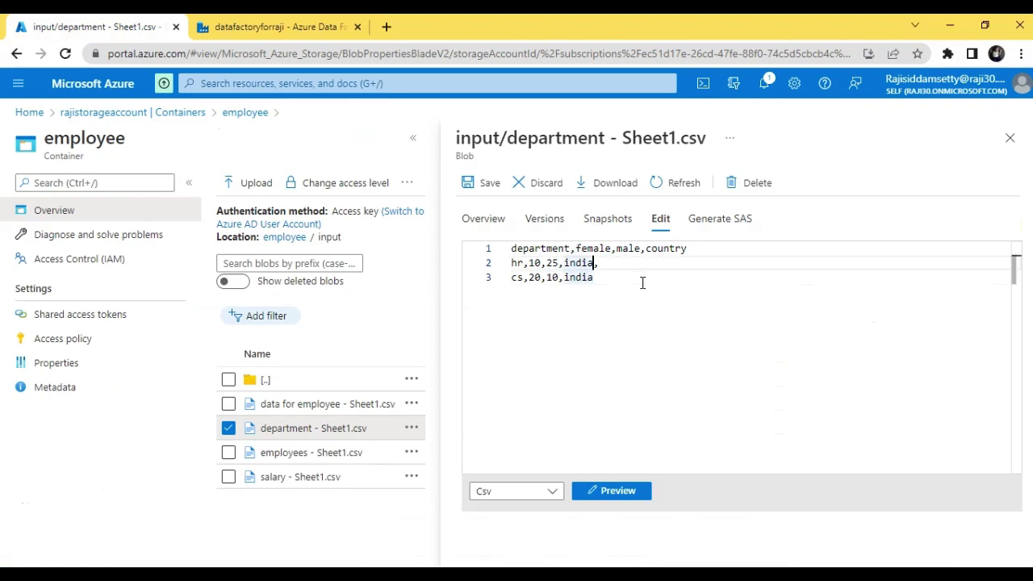
{"action": "key", "text": "BackSpace"}
Add a leading id column to the CSV with 1 for hr and 2 for cs, and save the file
{"action": "double_click", "coordinate": [515, 248]}
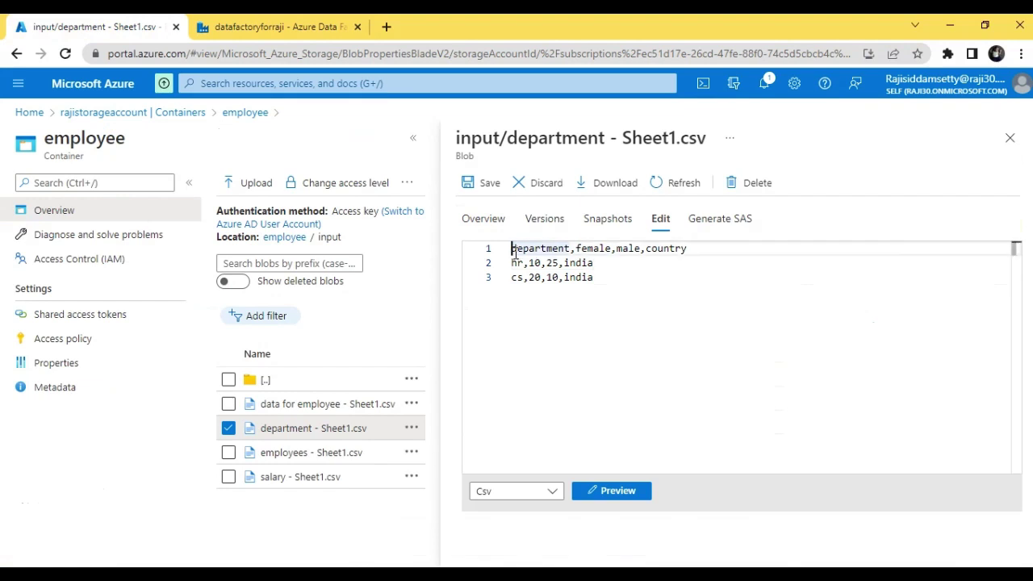
{"action": "type", "text": "id,"}
{"action": "key", "text": "Down"}
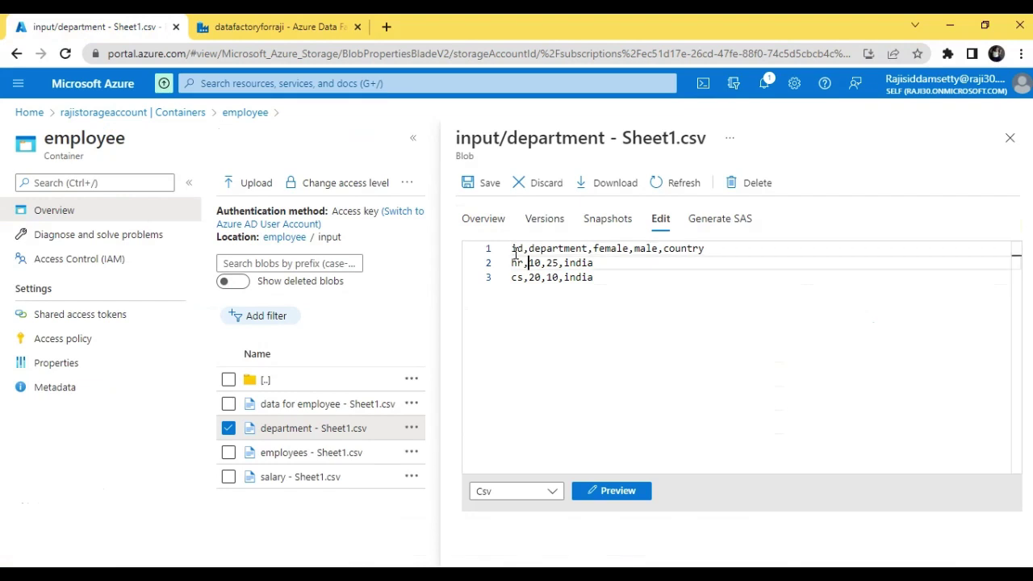
{"action": "key", "text": "Home"}
{"action": "type", "text": "1,"}
{"action": "key", "text": "Down"}
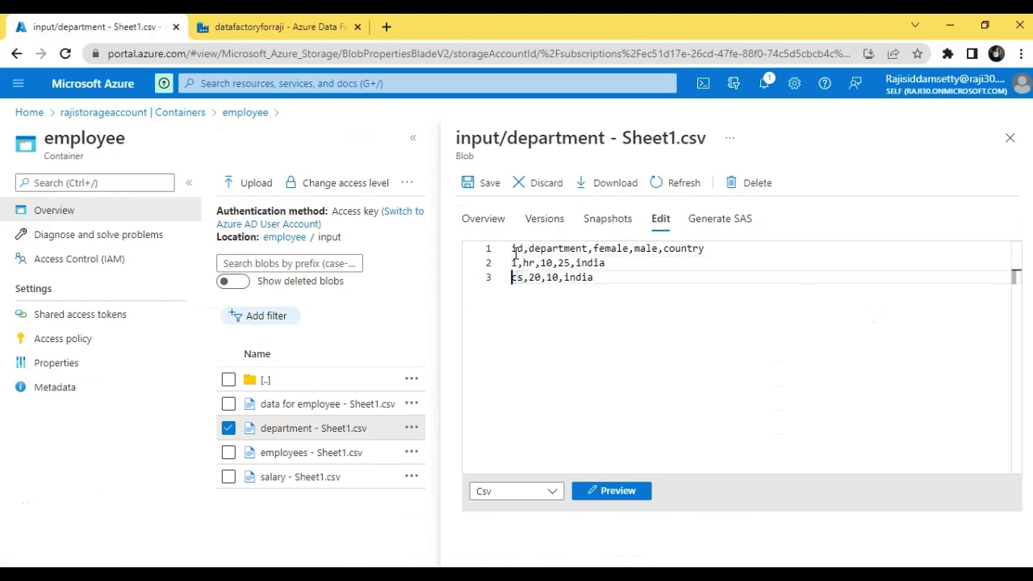
{"action": "type", "text": "2,"}
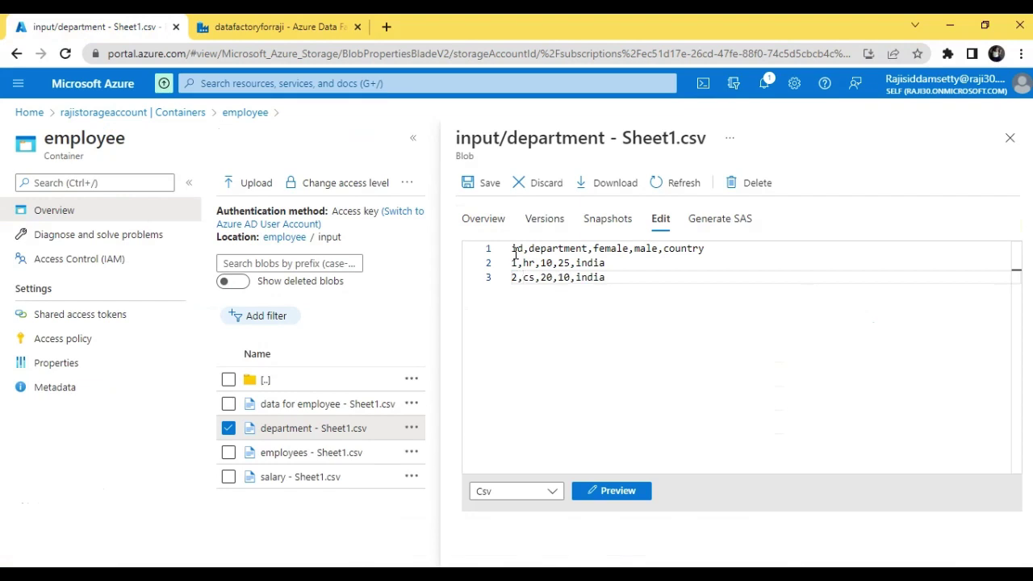
{"action": "left_click", "coordinate": [492, 185]}
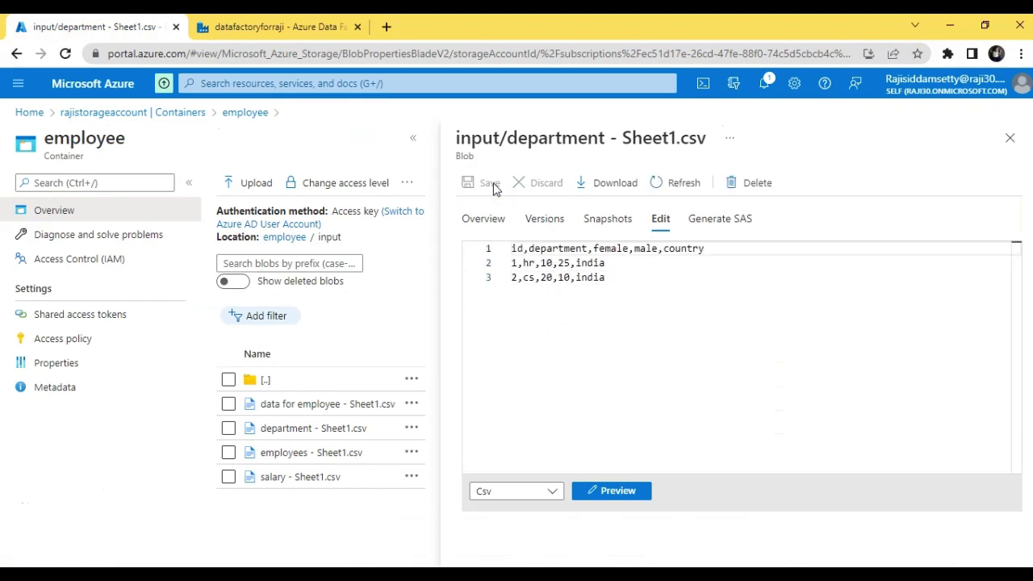
{"action": "left_click", "coordinate": [678, 183]}
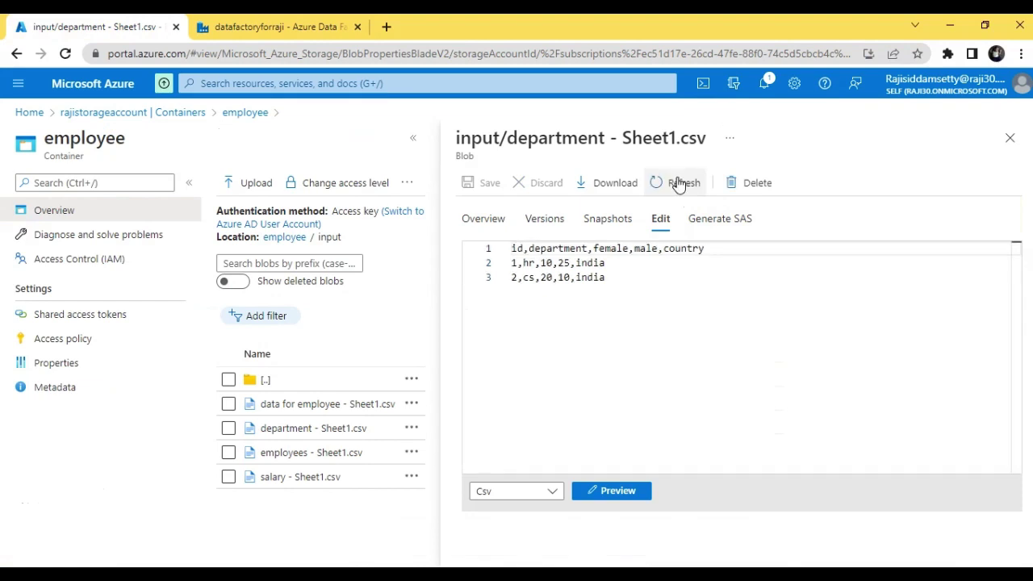
Switch back to the data flow, reset source1's schema, and refresh its data preview
{"action": "left_click", "coordinate": [263, 31]}
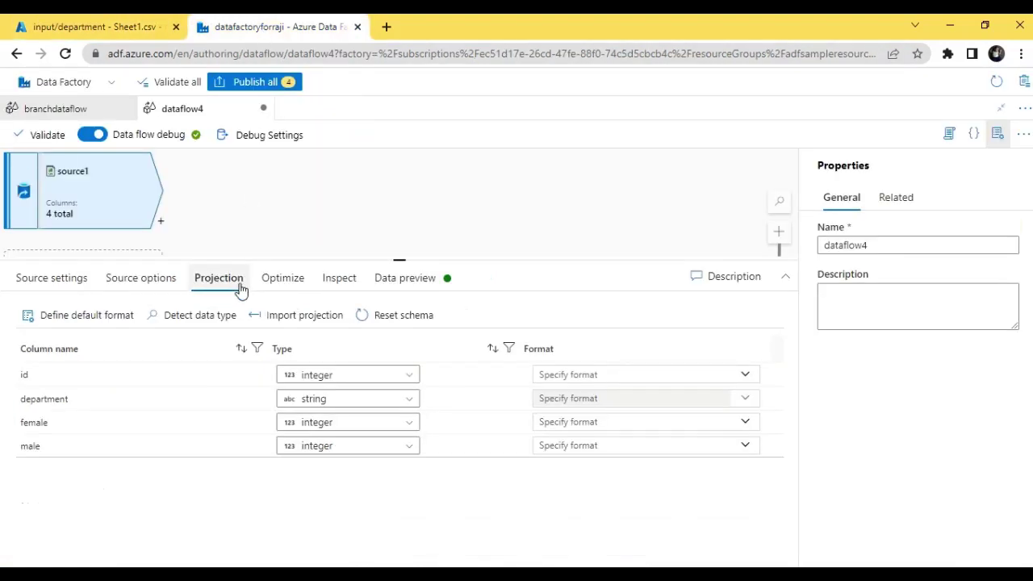
{"action": "left_click", "coordinate": [370, 315]}
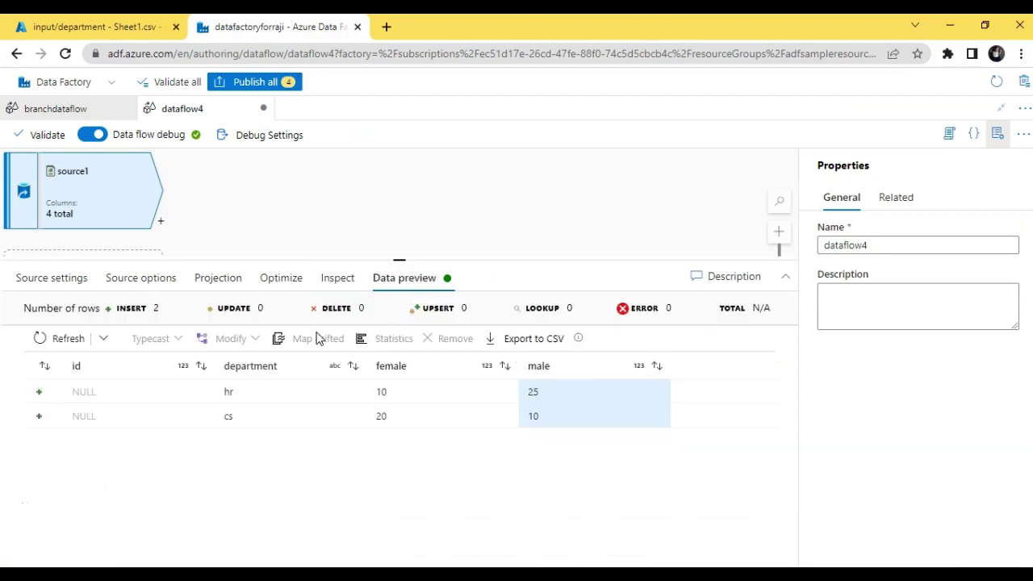
{"action": "left_click", "coordinate": [67, 340]}
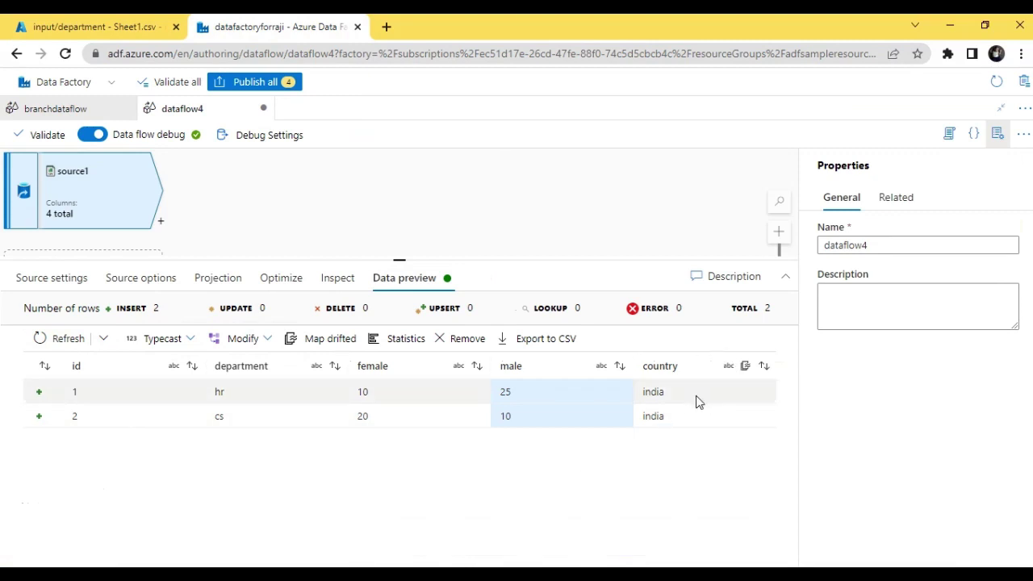
Detect the data types of the columns in source1's projection and return to its data preview
{"action": "left_click", "coordinate": [154, 283]}
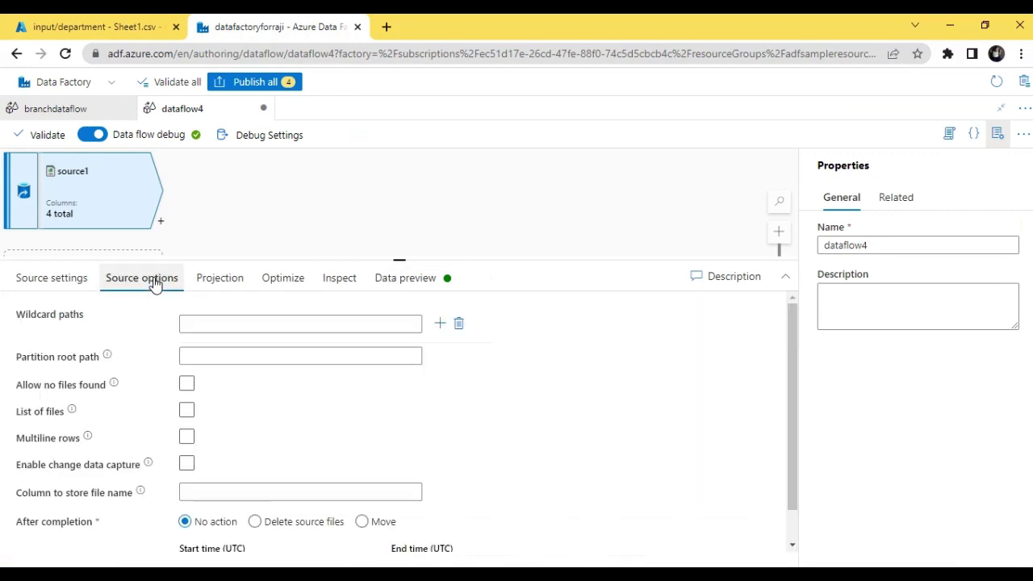
{"action": "left_click", "coordinate": [219, 284]}
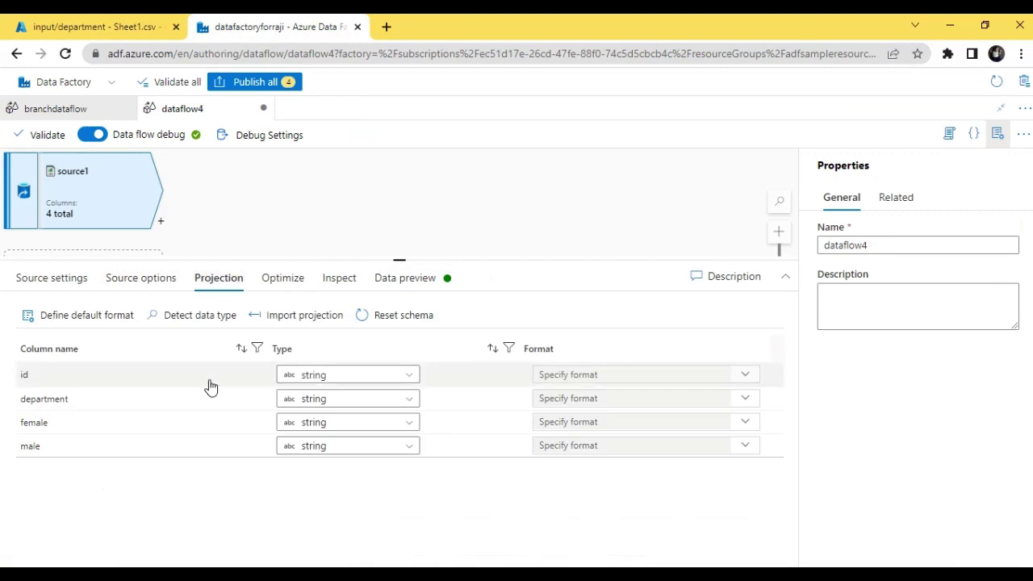
{"action": "left_click", "coordinate": [211, 317]}
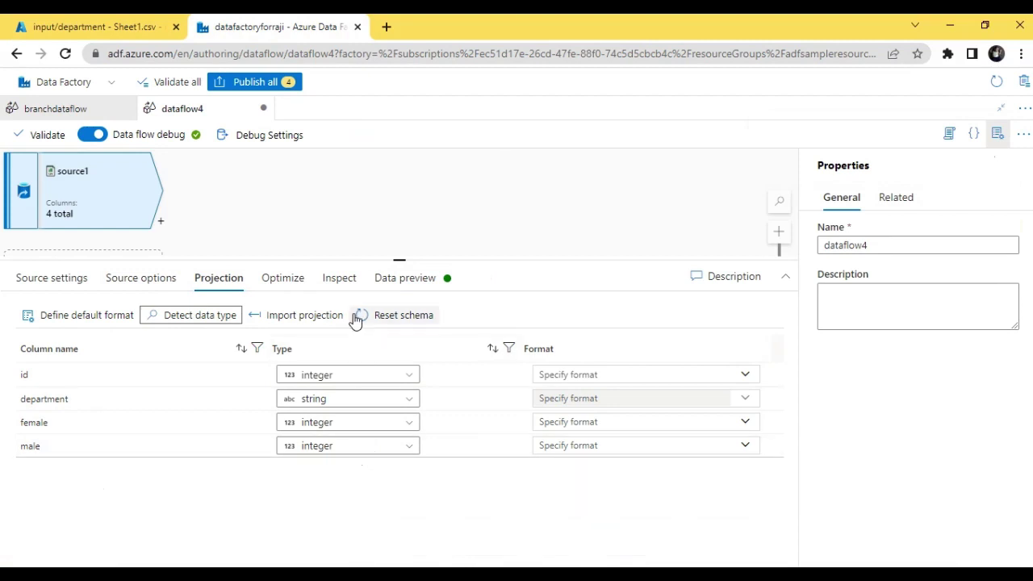
{"action": "left_click", "coordinate": [405, 282]}
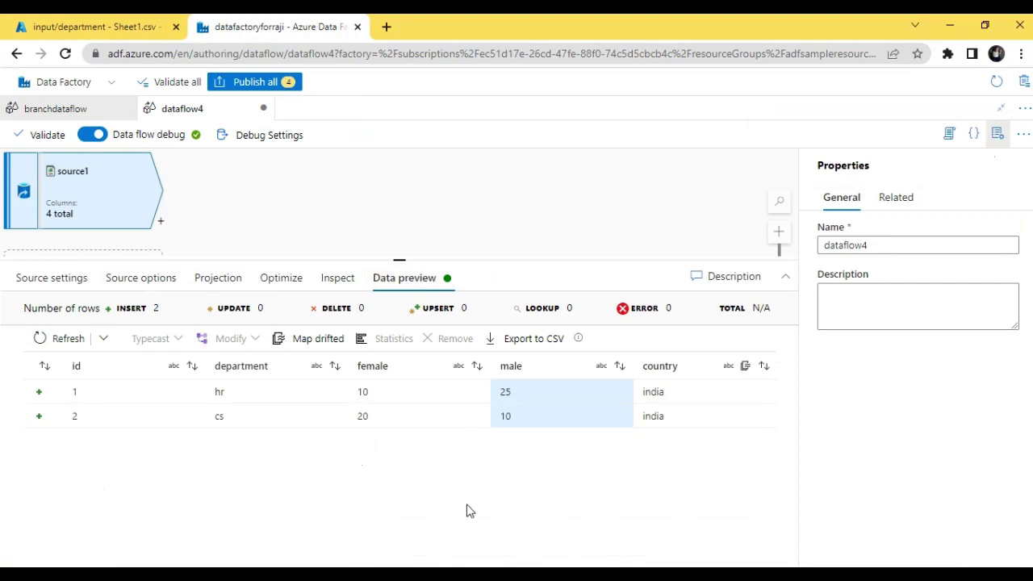
Review the Allow schema drift and Infer drifted column types options in source1's source settings
{"action": "left_click", "coordinate": [47, 279]}
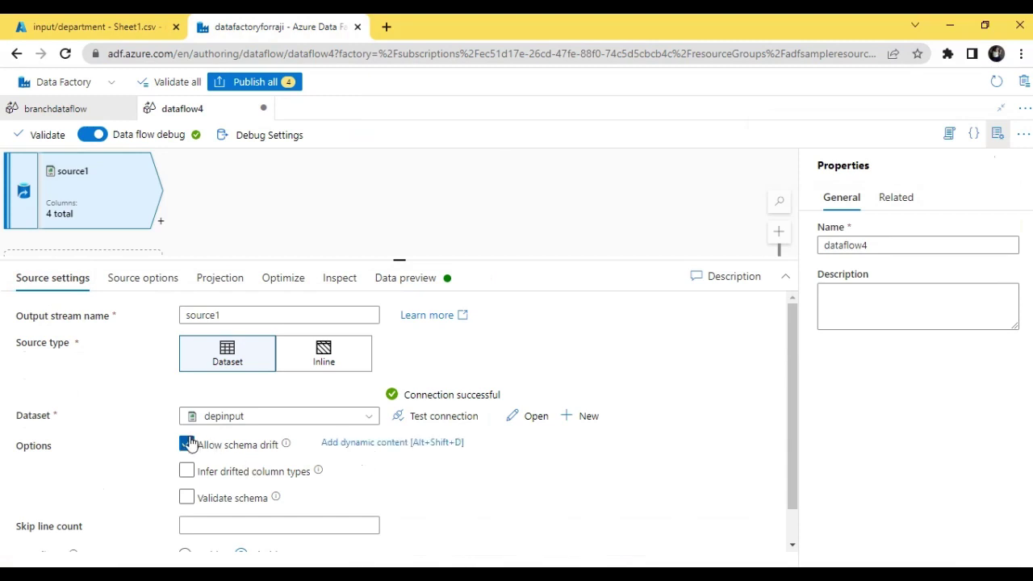
{"action": "left_click", "coordinate": [314, 471]}
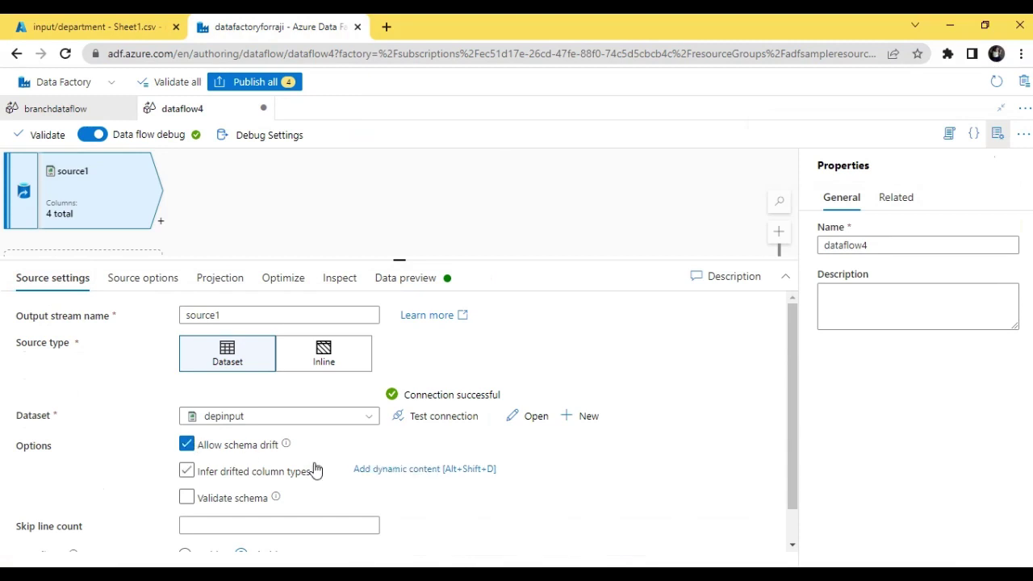
{"action": "left_click", "coordinate": [314, 471]}
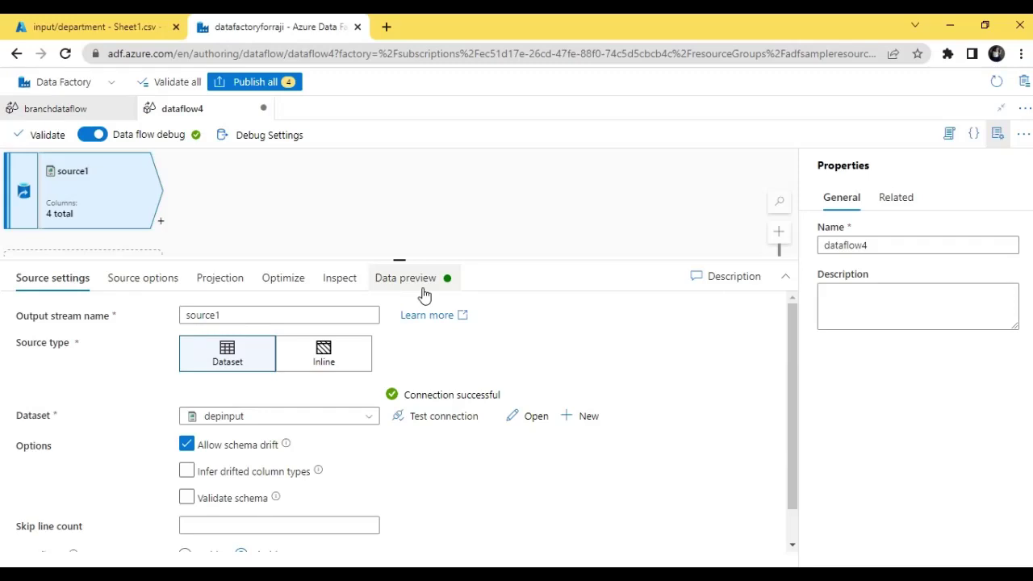